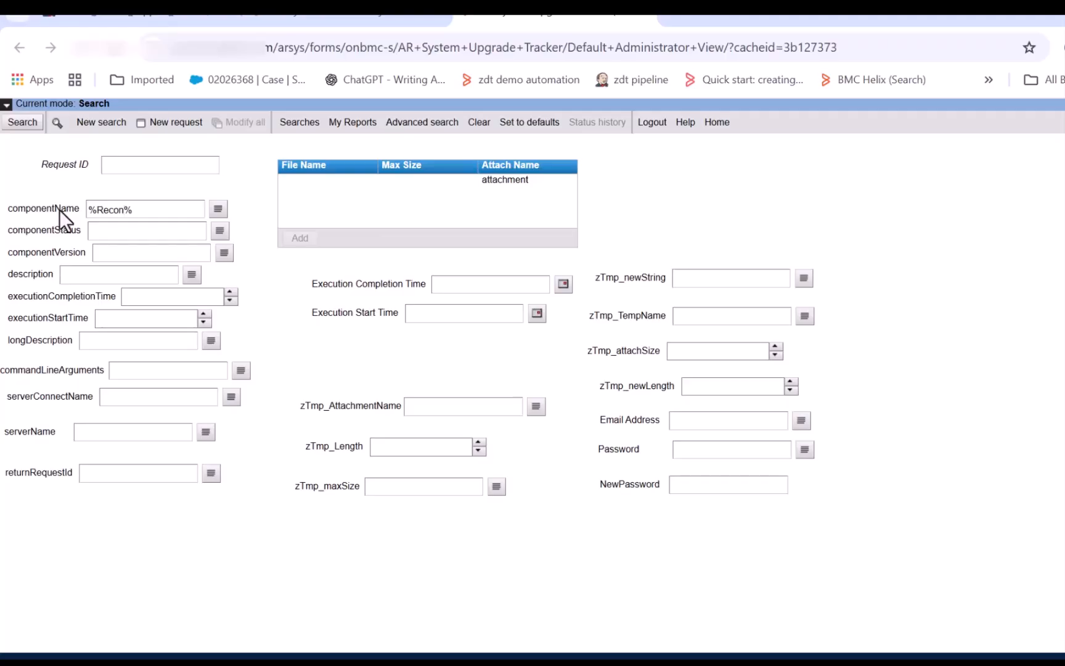
Search for component names matching %Recon% and widen the result columns to show the full request IDs, component names and versions
{"action": "key", "text": "Return"}
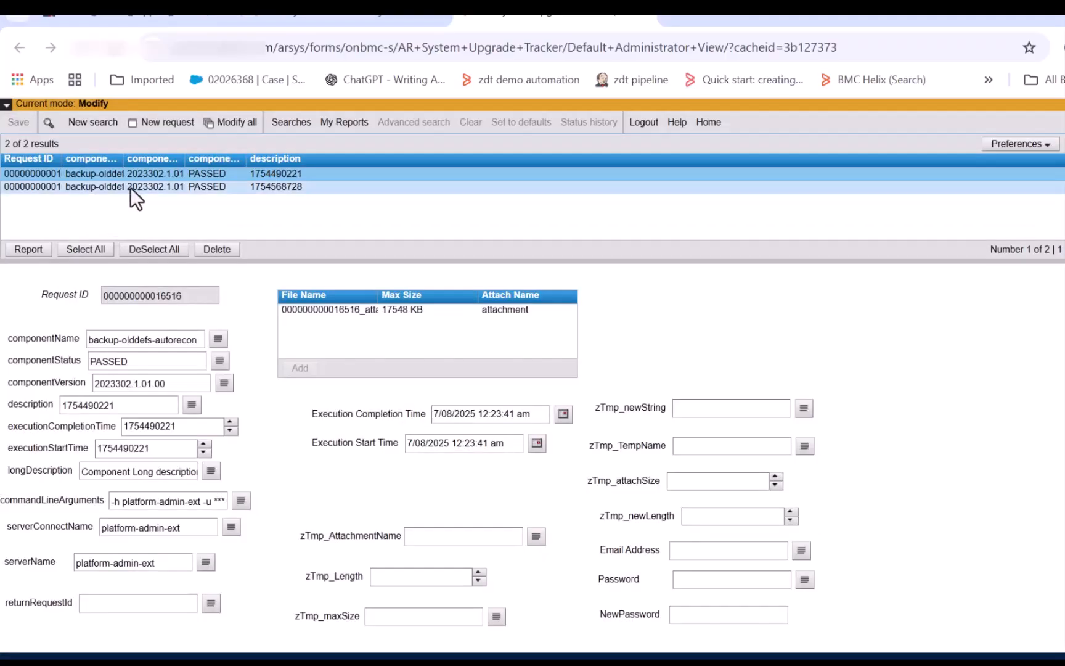
{"action": "left_click_drag", "start_coordinate": [185, 158], "coordinate": [312, 158]}
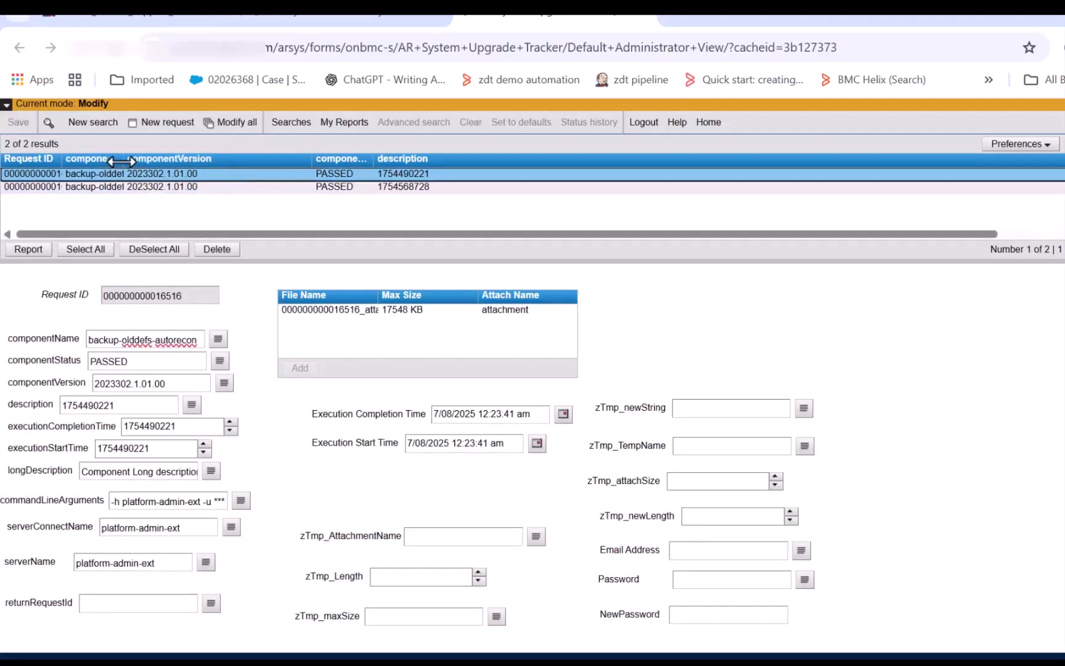
{"action": "left_click_drag", "start_coordinate": [123, 159], "coordinate": [230, 159]}
{"action": "left_click_drag", "start_coordinate": [61, 161], "coordinate": [126, 159]}
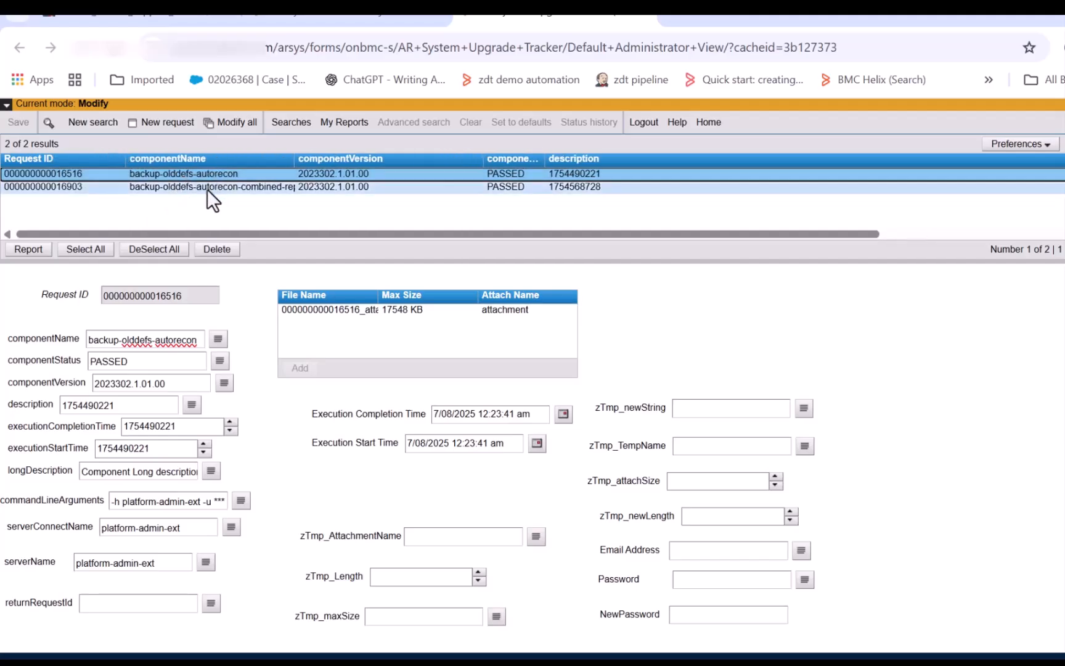
{"action": "left_click_drag", "start_coordinate": [294, 159], "coordinate": [368, 159]}
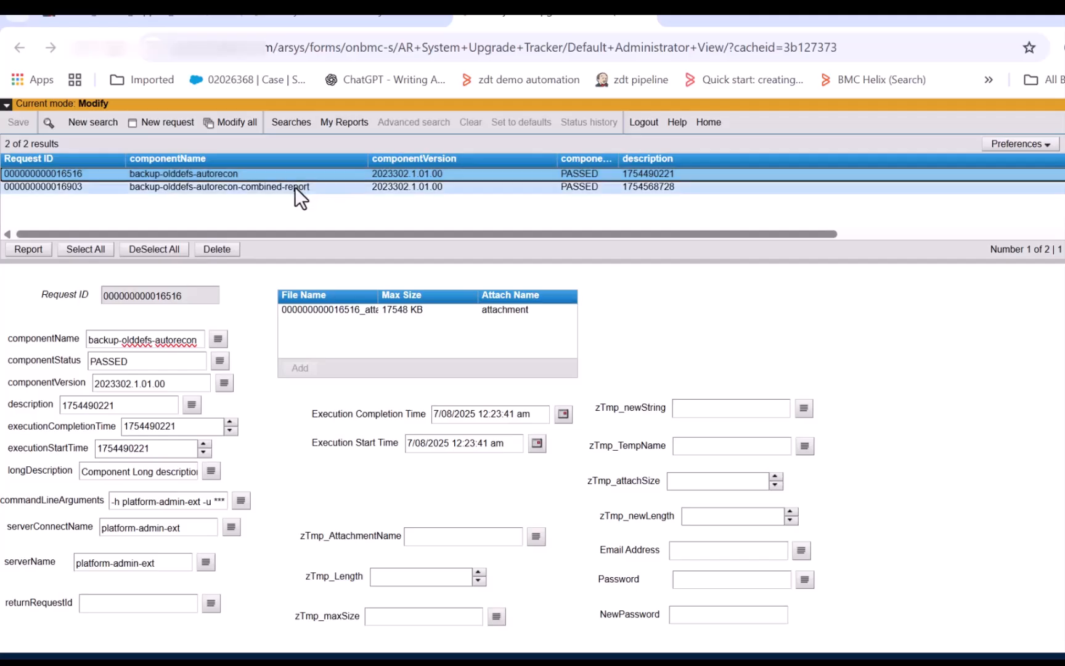
View the backup-olddefs-autorecon-combined-report record and select the attachment of the backup-olddefs-autorecon record
{"action": "left_click", "coordinate": [225, 186]}
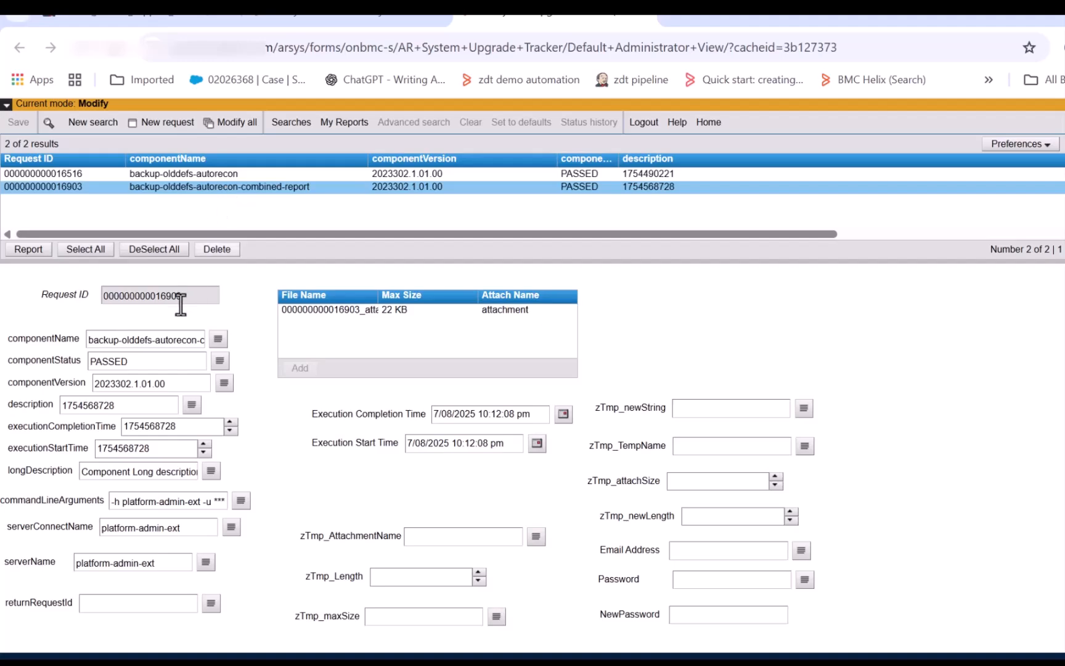
{"action": "left_click", "coordinate": [198, 175]}
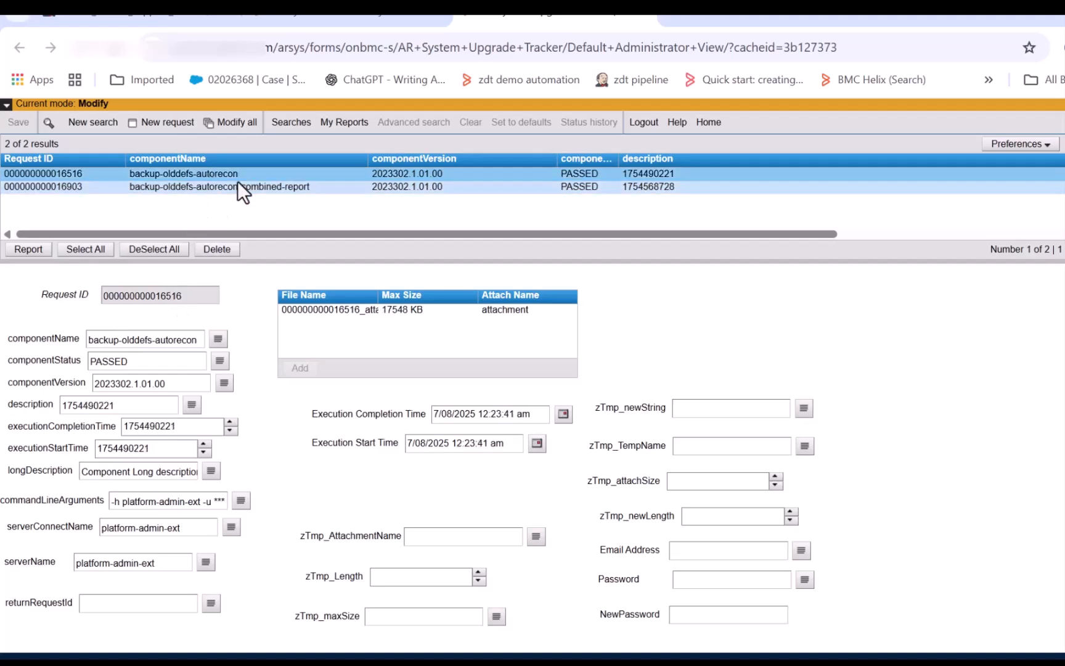
{"action": "left_click", "coordinate": [336, 309]}
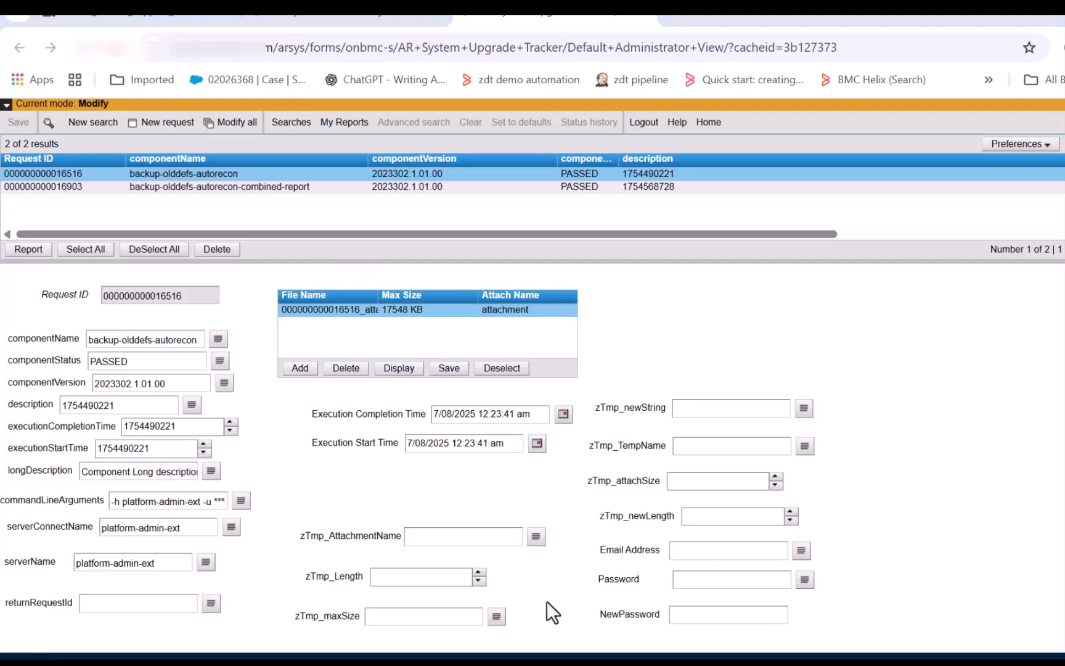
{"action": "key", "text": "alt+Tab"}
{"action": "key", "text": "alt+Tab"}
{"action": "key", "text": "alt+Tab"}
{"action": "key", "text": "alt+Tab"}
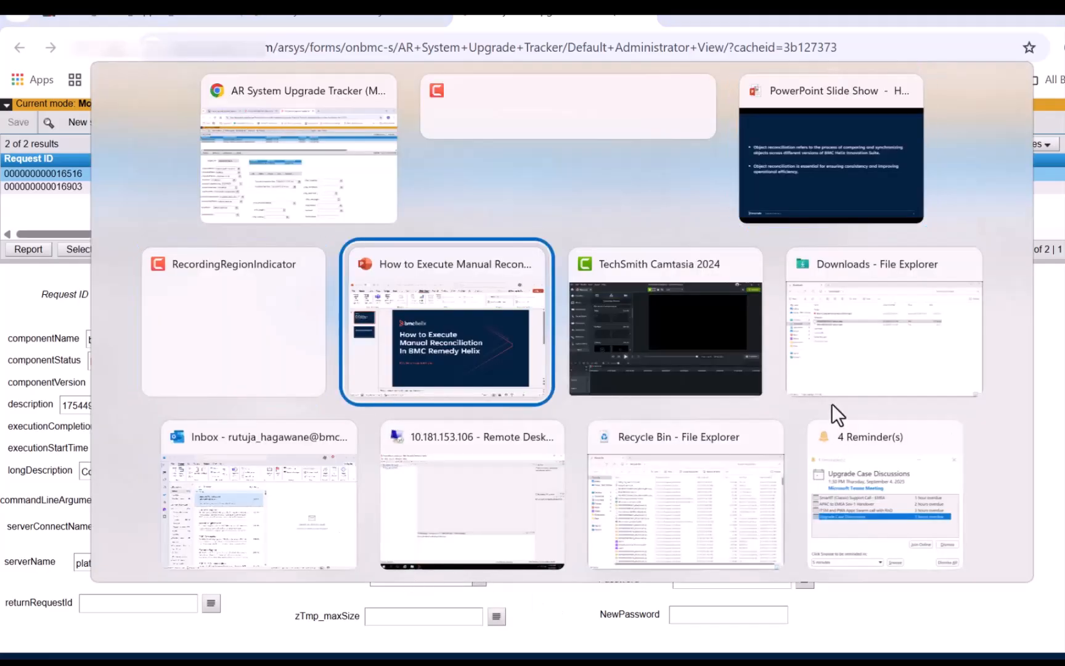
{"action": "left_click", "coordinate": [831, 380]}
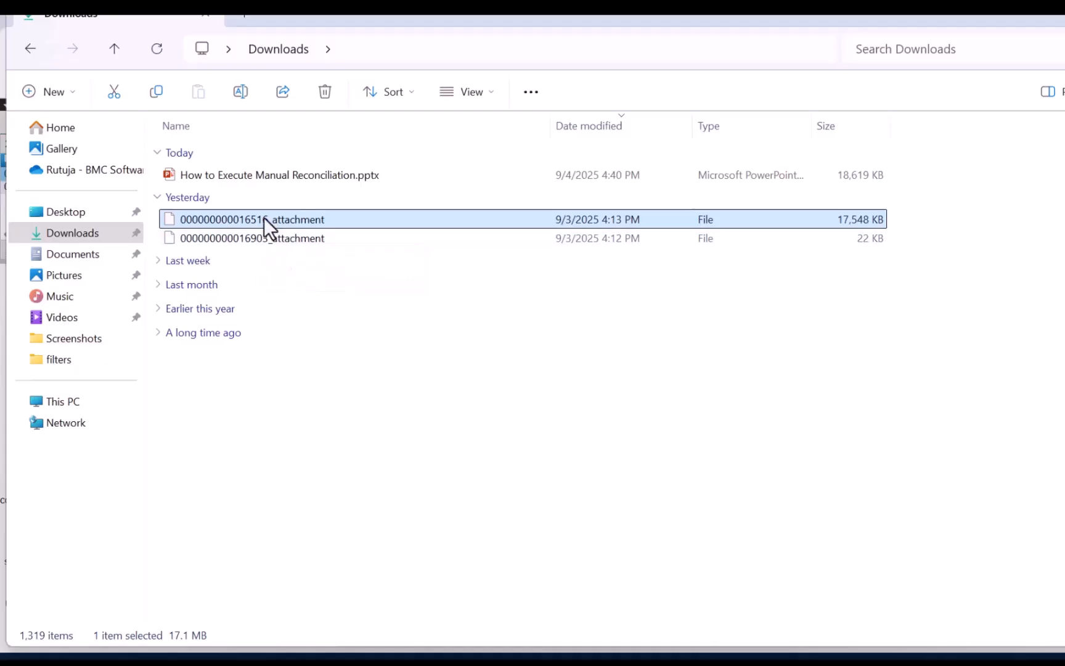
{"action": "right_click", "coordinate": [313, 217]}
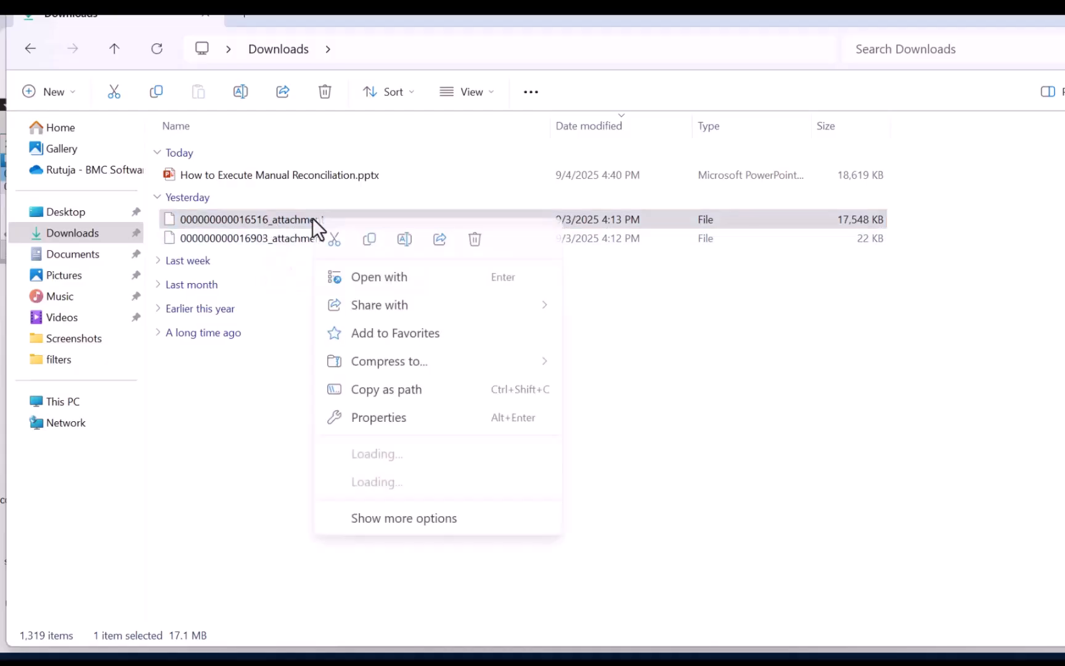
{"action": "left_click", "coordinate": [375, 518]}
{"action": "left_click", "coordinate": [364, 547]}
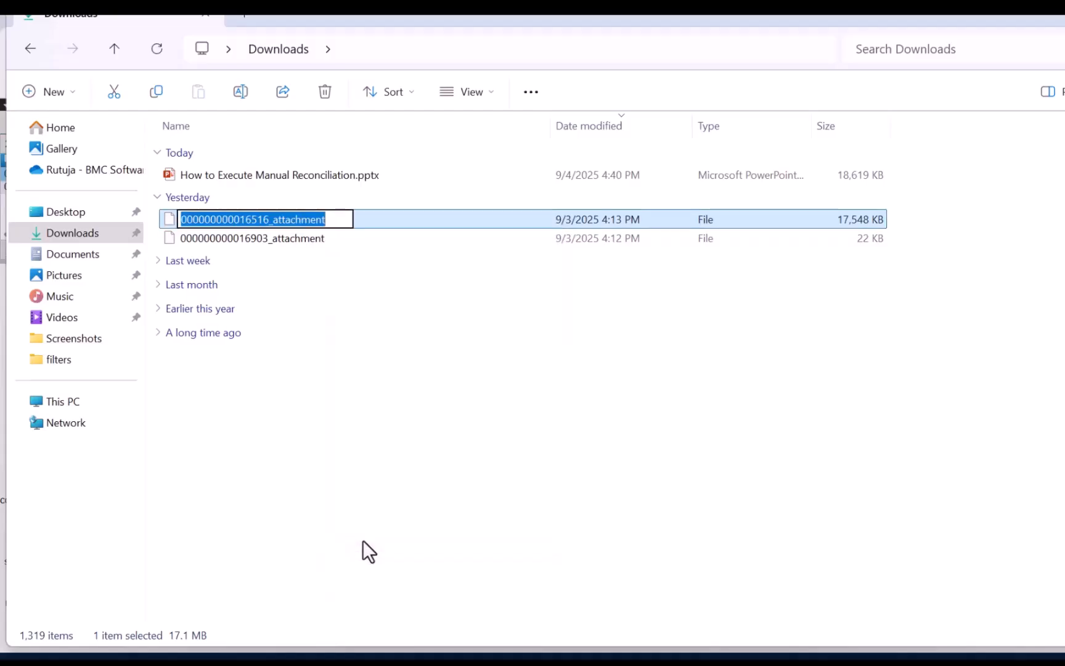
{"action": "key", "text": "End"}
{"action": "type", "text": "."}
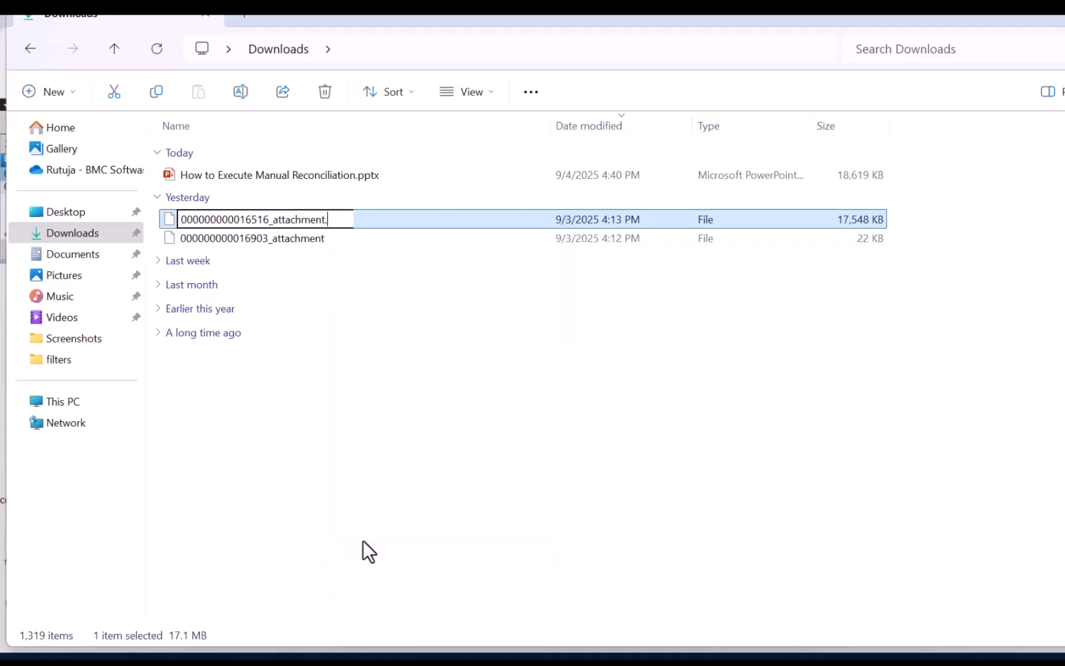
{"action": "type", "text": "zip"}
{"action": "key", "text": "Return"}
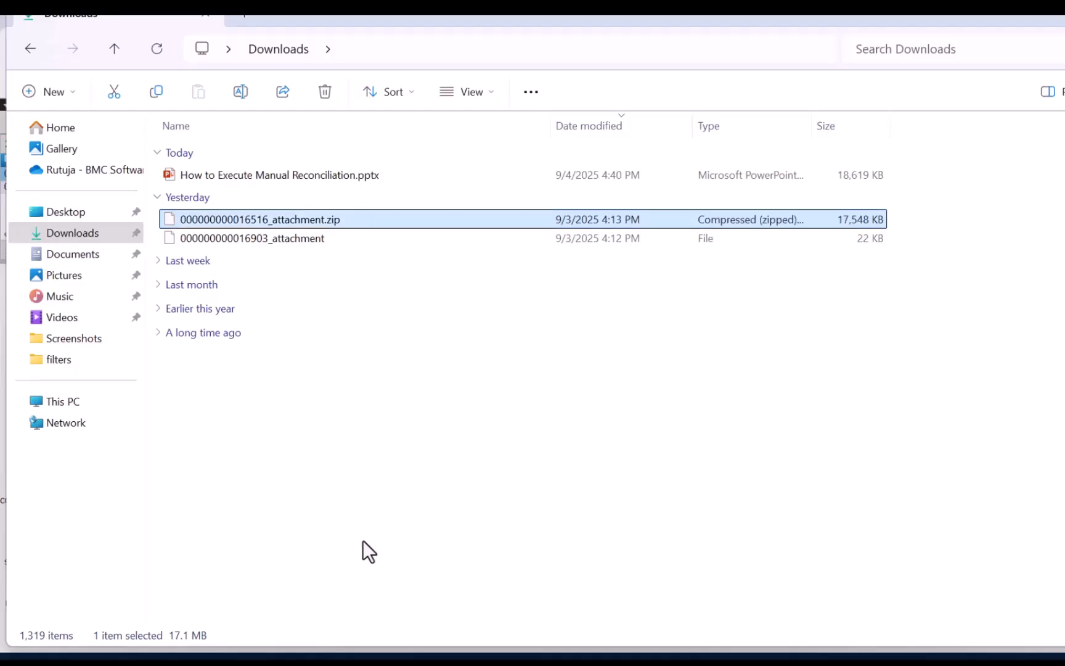
{"action": "left_click", "coordinate": [270, 236]}
{"action": "right_click", "coordinate": [271, 236]}
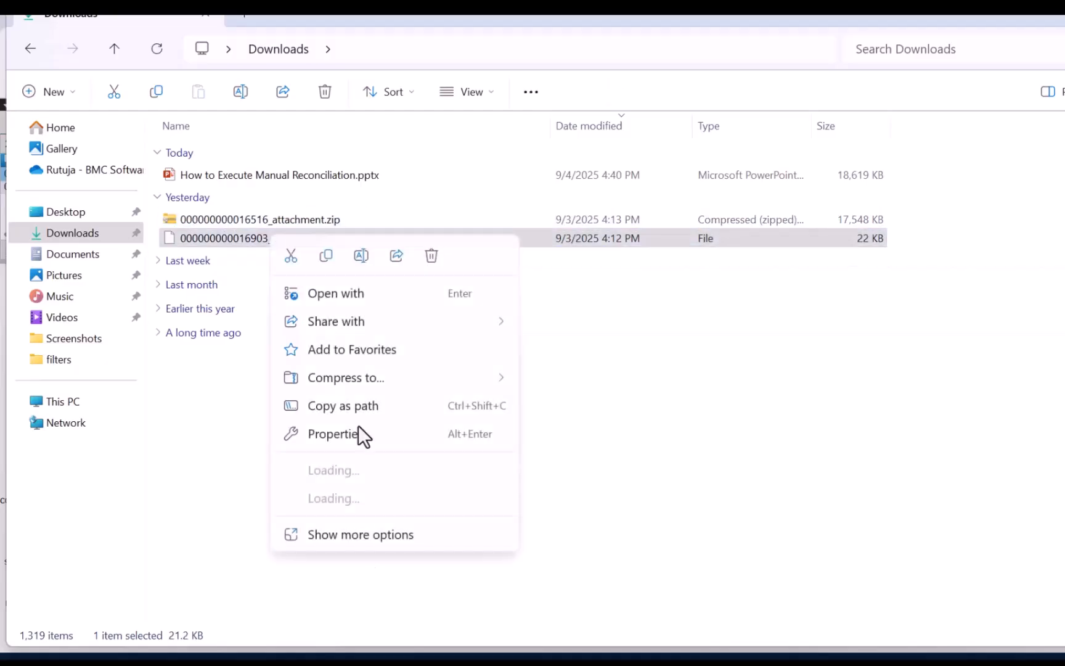
{"action": "left_click", "coordinate": [391, 535]}
{"action": "left_click", "coordinate": [354, 568]}
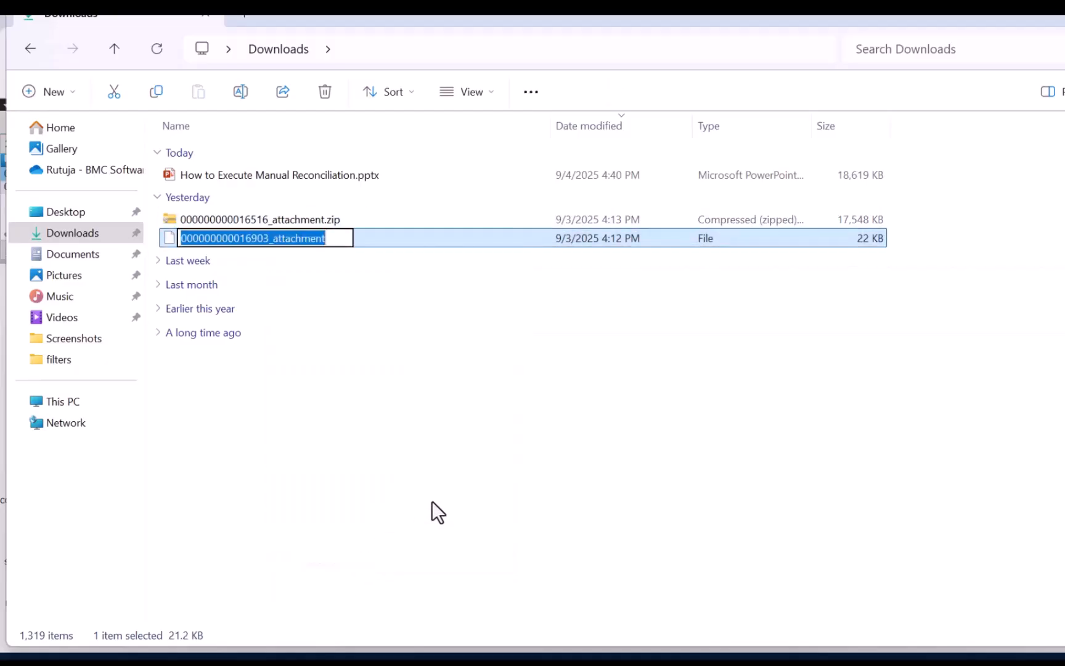
{"action": "key", "text": "End"}
{"action": "type", "text": ".zip"}
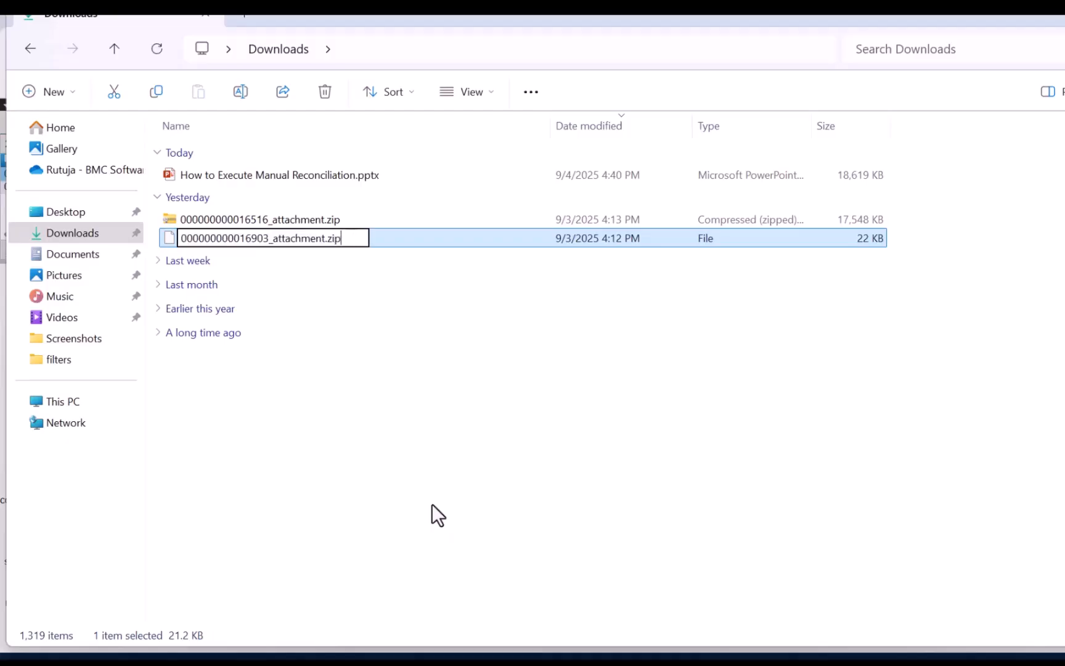
{"action": "key", "text": "Return"}
{"action": "left_click", "coordinate": [198, 215]}
{"action": "right_click", "coordinate": [198, 215]}
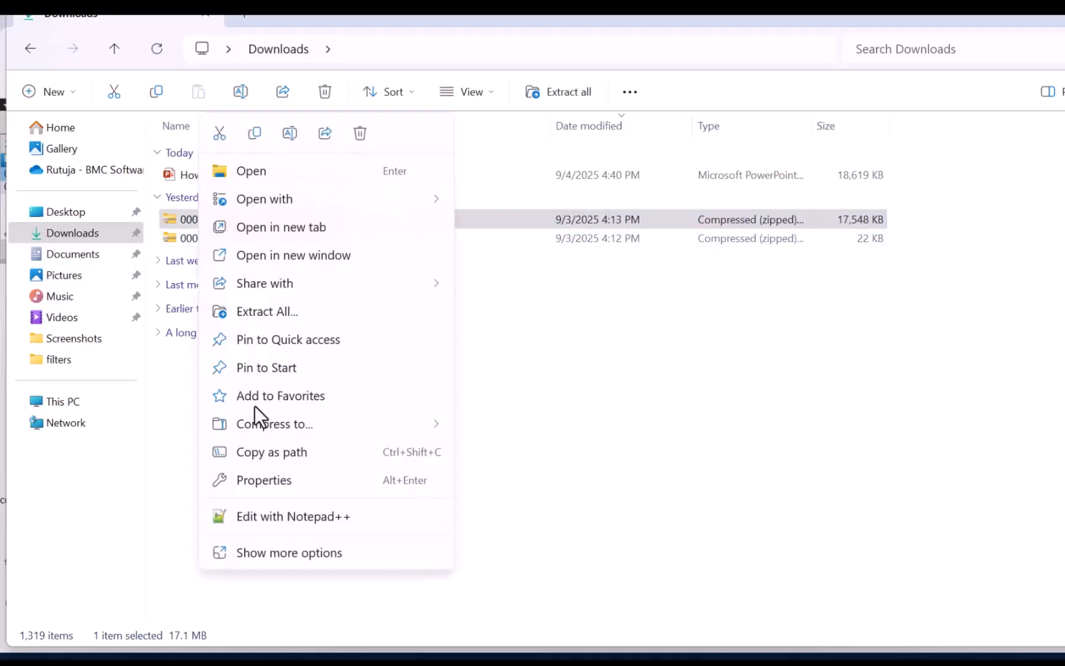
{"action": "left_click", "coordinate": [255, 302]}
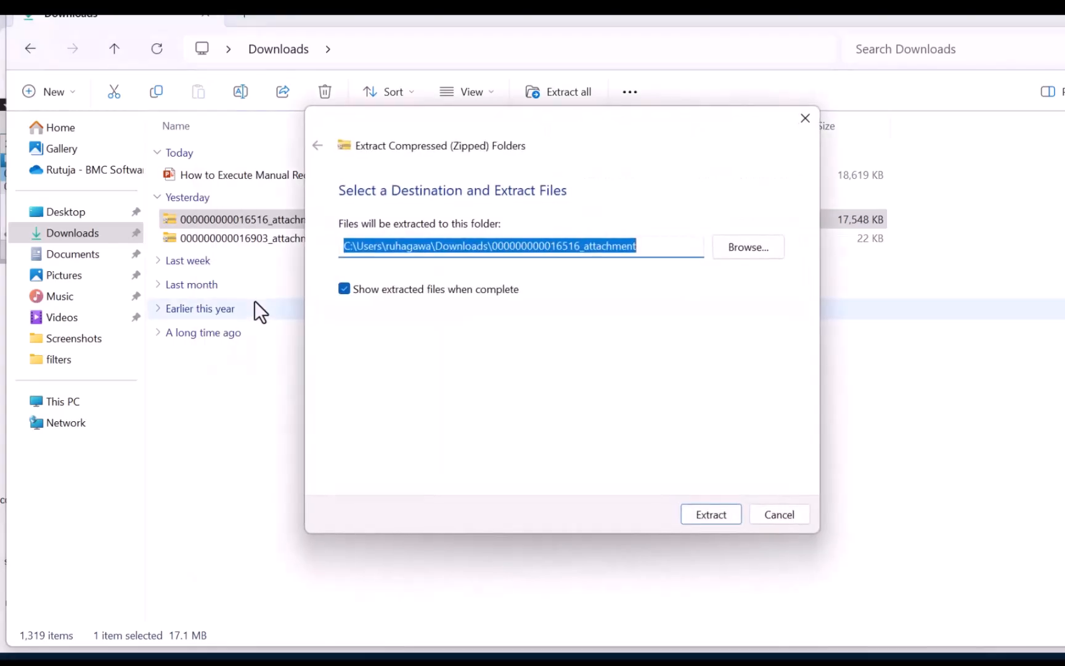
{"action": "left_click", "coordinate": [696, 508]}
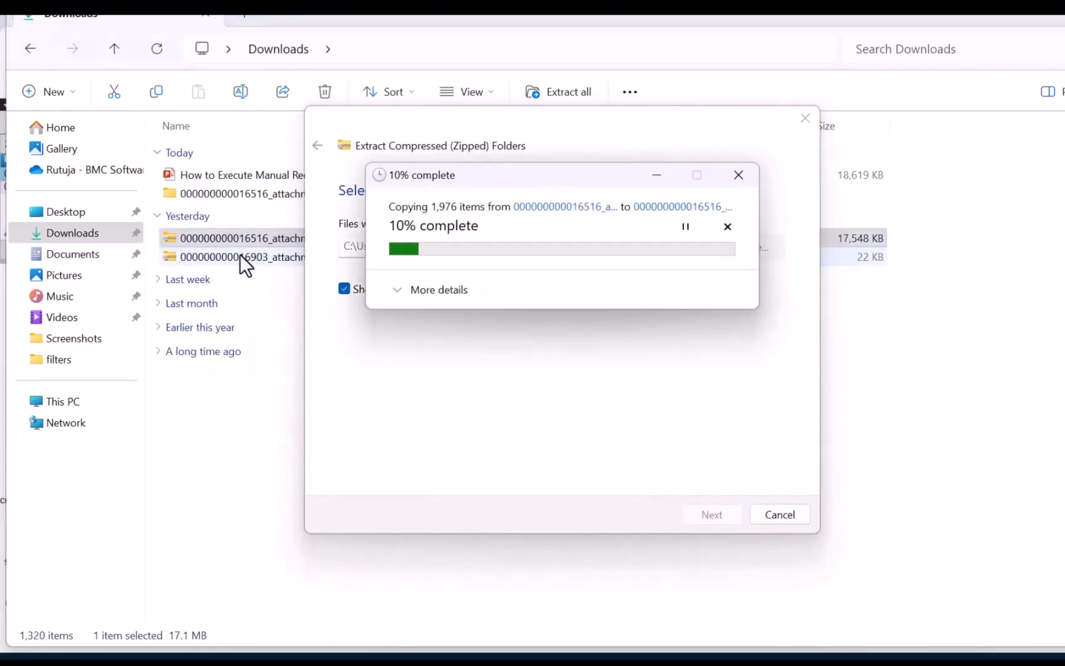
{"action": "left_click", "coordinate": [240, 254]}
{"action": "right_click", "coordinate": [239, 254]}
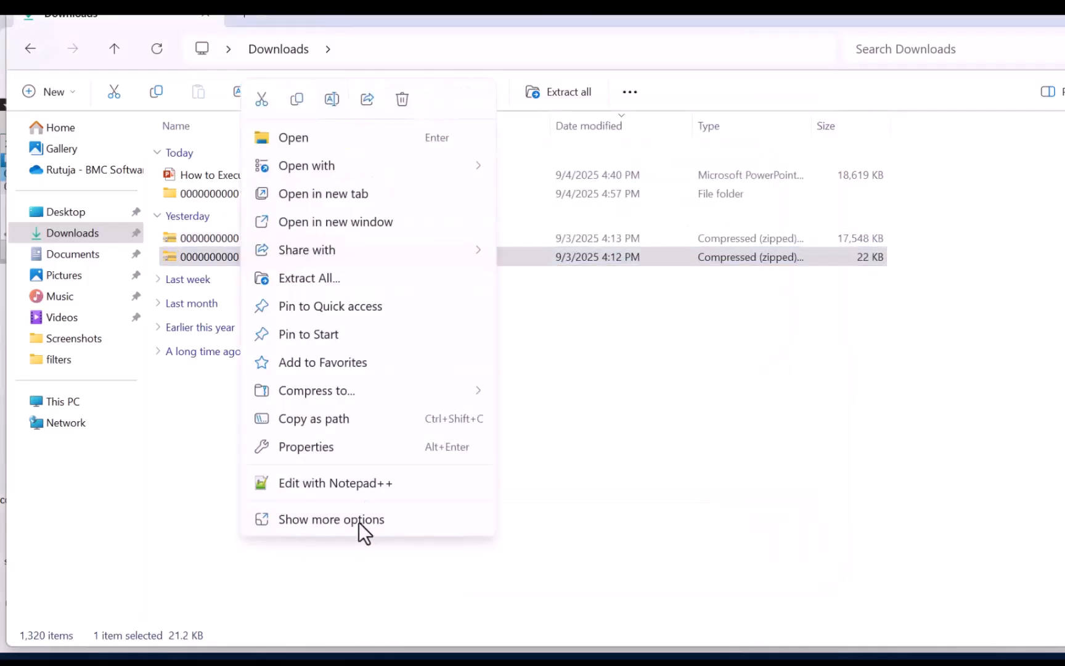
{"action": "left_click", "coordinate": [301, 278]}
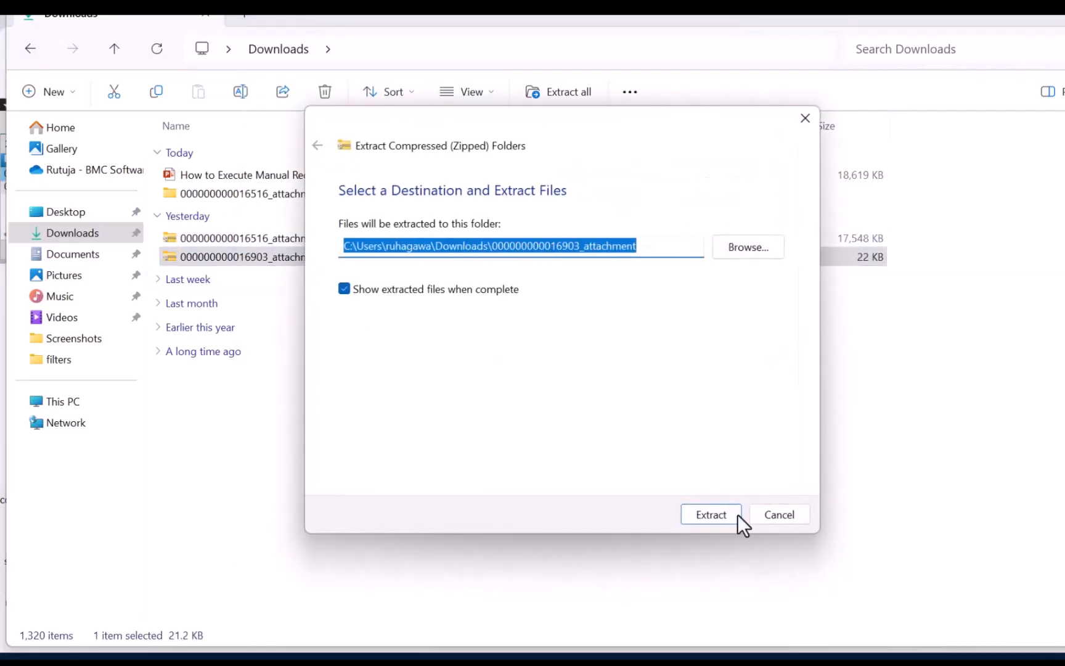
{"action": "left_click", "coordinate": [714, 516]}
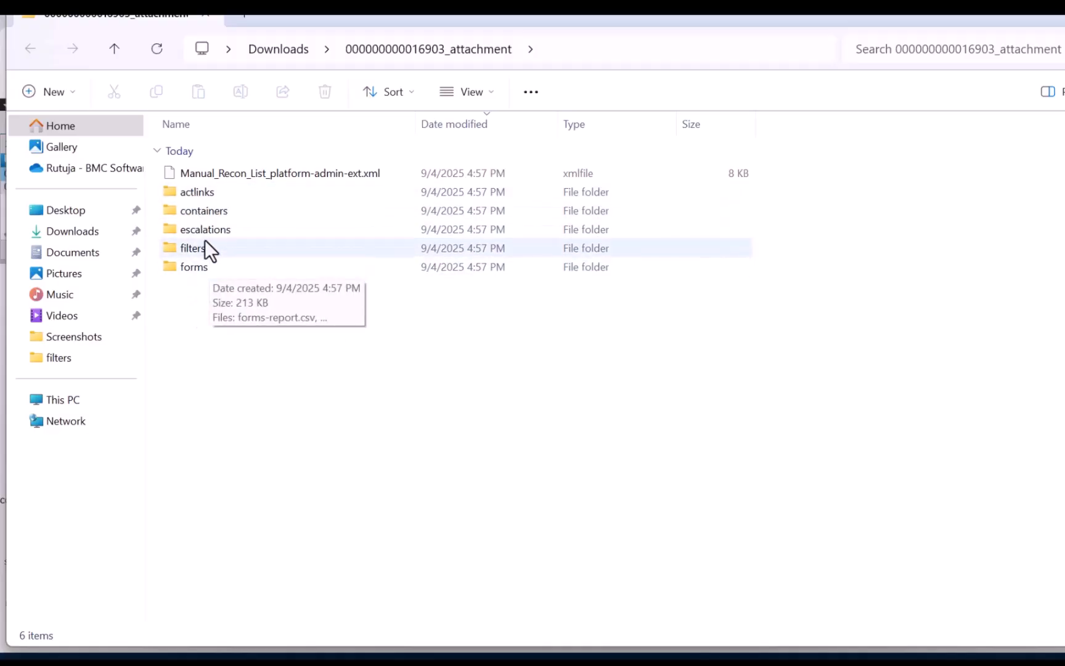
{"action": "double_click", "coordinate": [199, 191]}
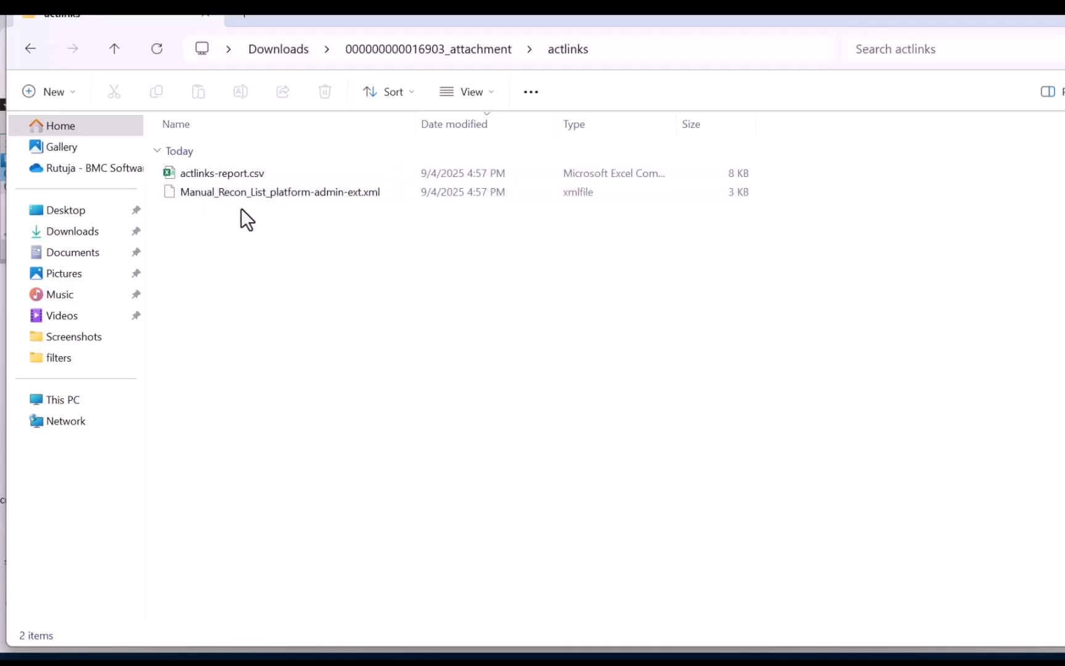
{"action": "key", "text": "alt+Left"}
{"action": "double_click", "coordinate": [217, 233]}
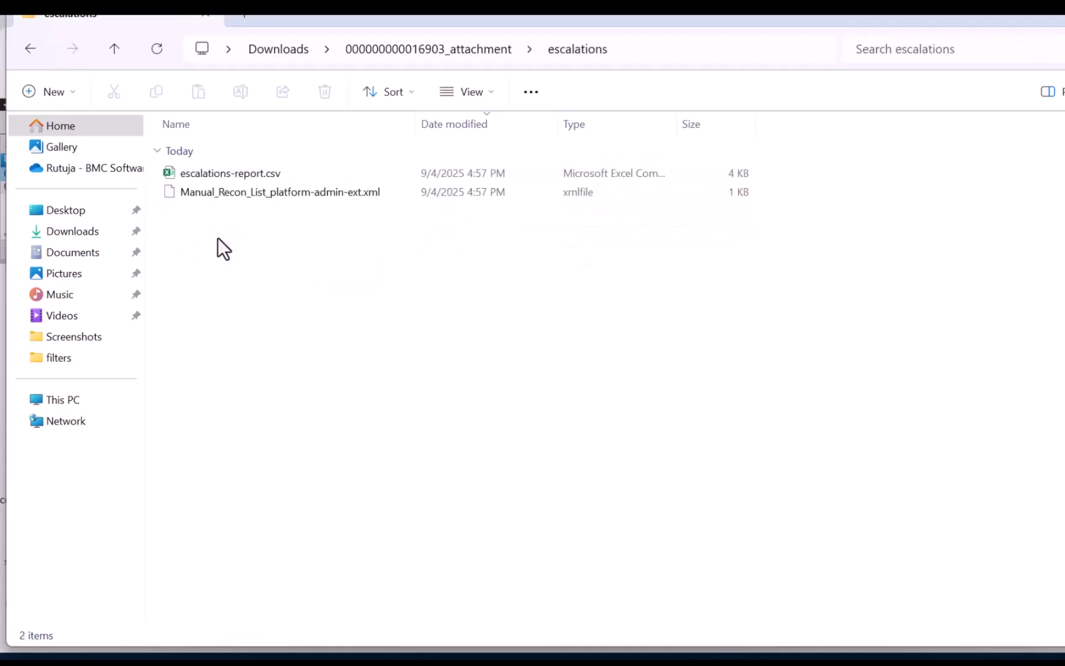
{"action": "key", "text": "alt+Left"}
{"action": "double_click", "coordinate": [192, 247]}
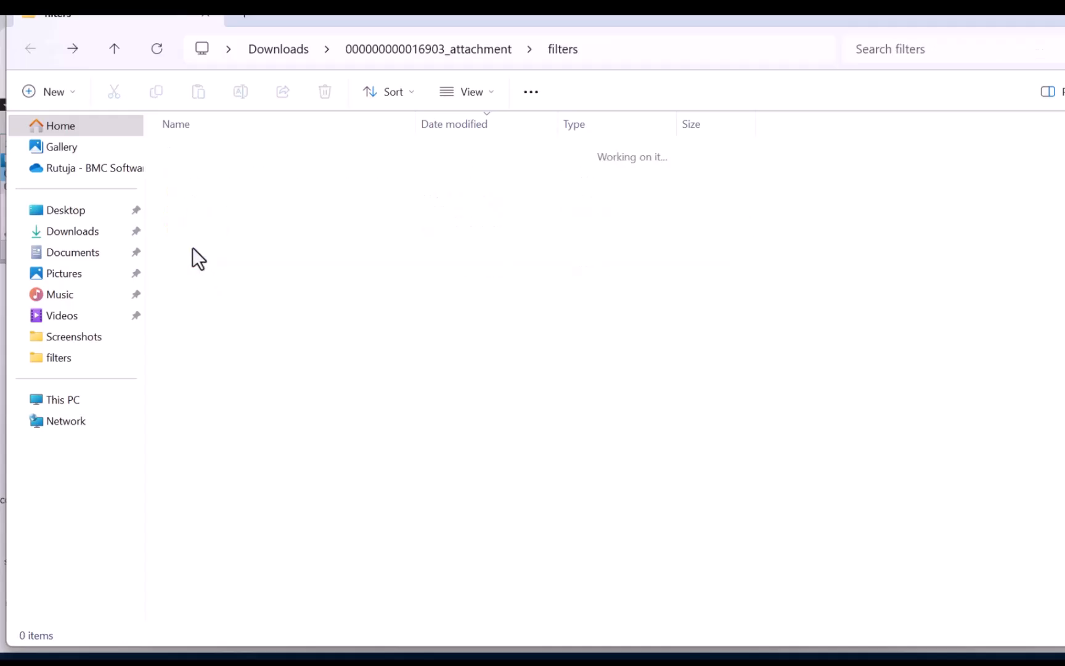
Open filters-report.csv from the filters folder in Excel and close Document Recovery, choosing to remove the recovered files
{"action": "left_click", "coordinate": [195, 178]}
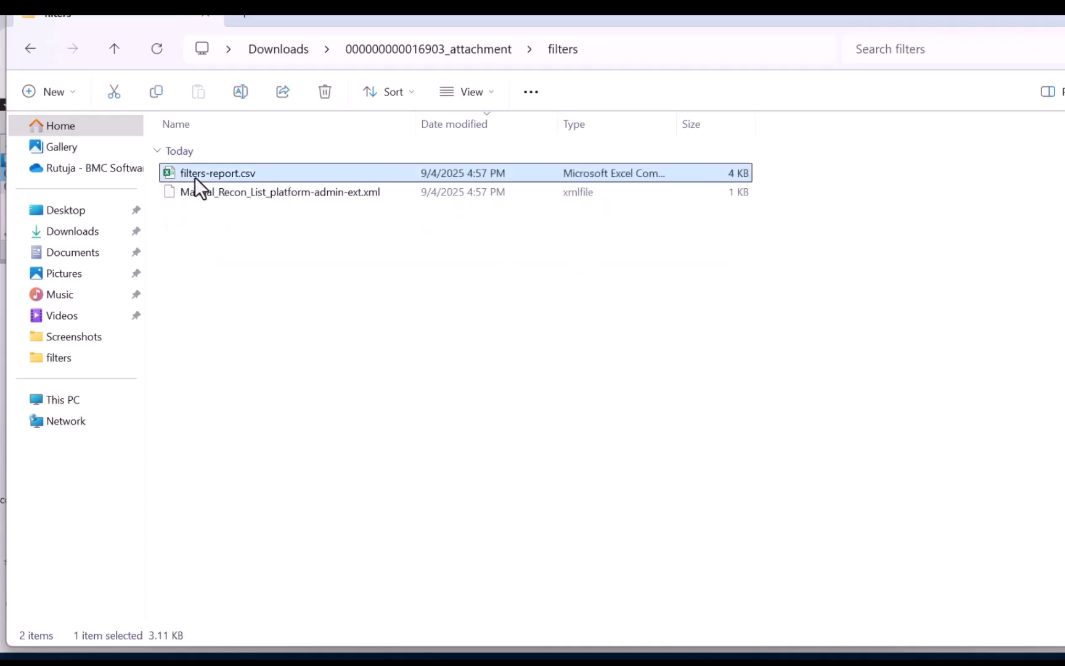
{"action": "double_click", "coordinate": [195, 177]}
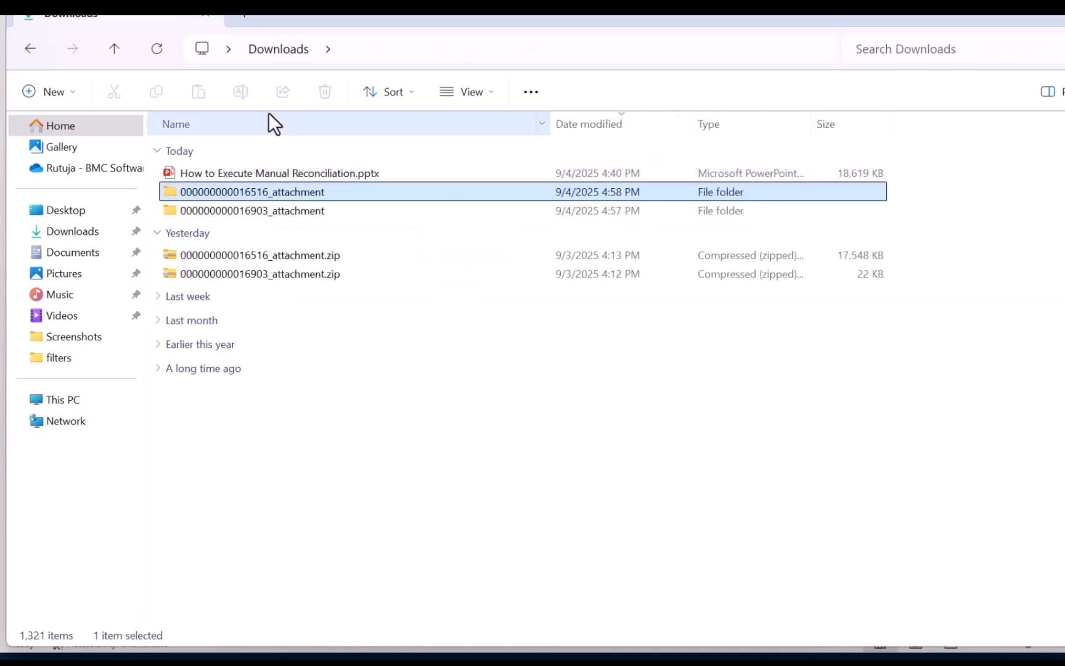
{"action": "double_click", "coordinate": [238, 210]}
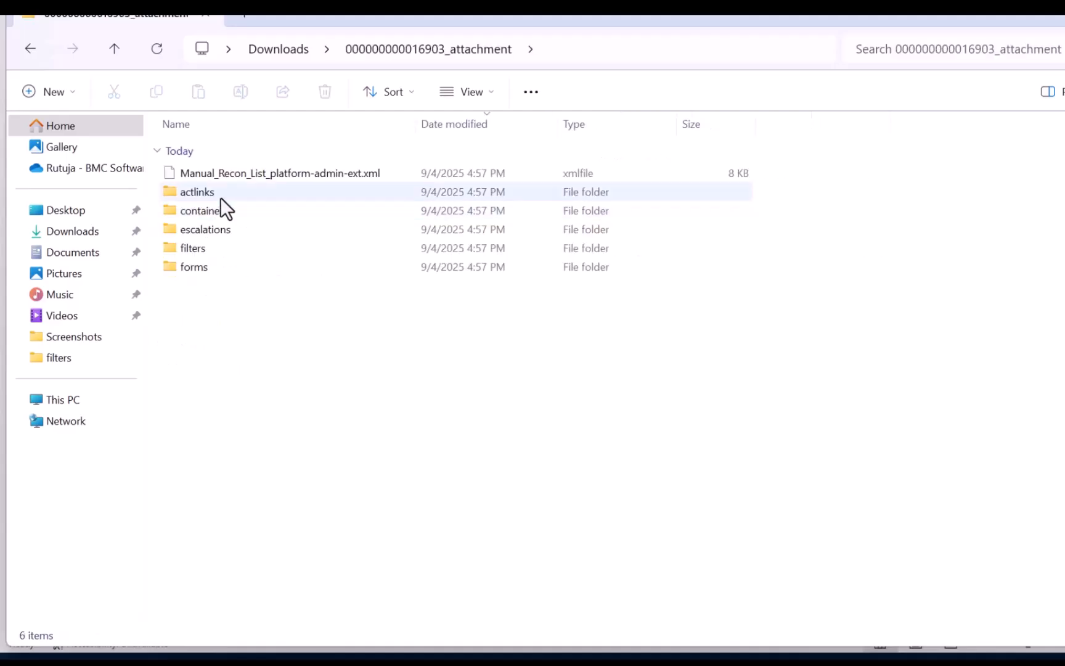
{"action": "double_click", "coordinate": [212, 248]}
{"action": "left_click", "coordinate": [200, 174]}
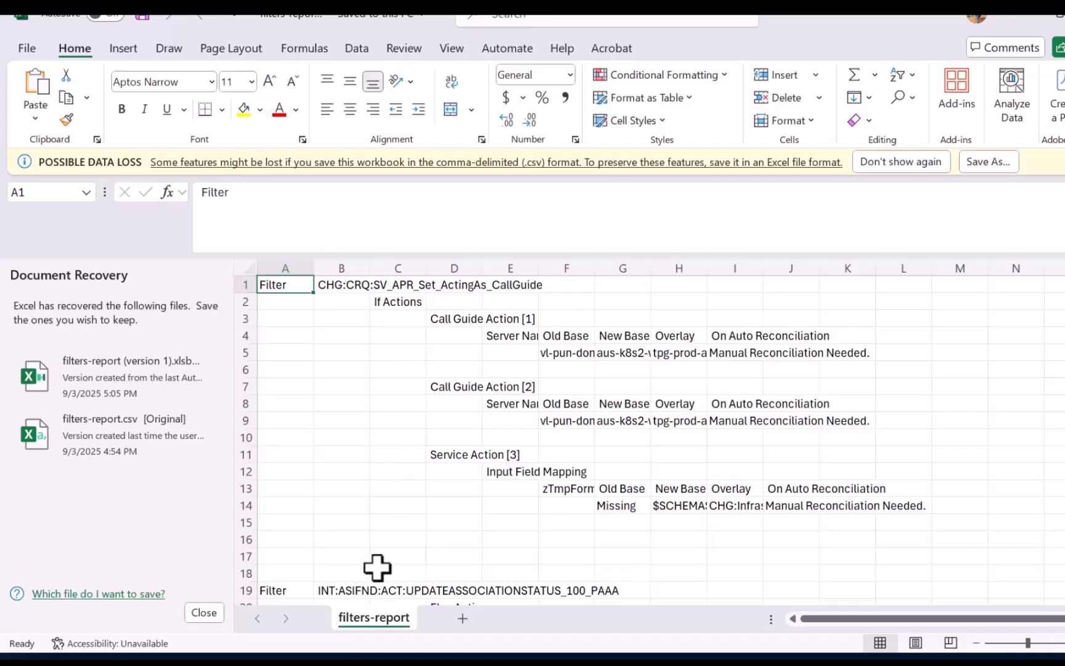
{"action": "left_click", "coordinate": [199, 614]}
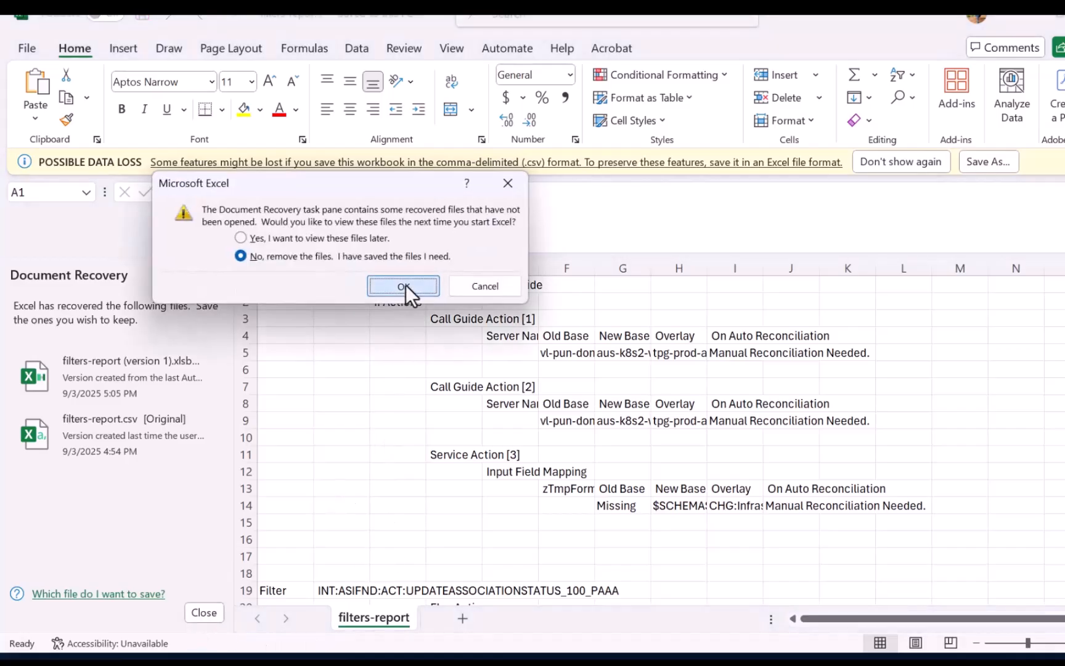
{"action": "left_click", "coordinate": [405, 285]}
Examine the filters needing manual reconciliation in filters-report, including the full name of the filter in cell B19
{"action": "scroll", "coordinate": [262, 400], "scroll_direction": "down", "scroll_amount": 2}
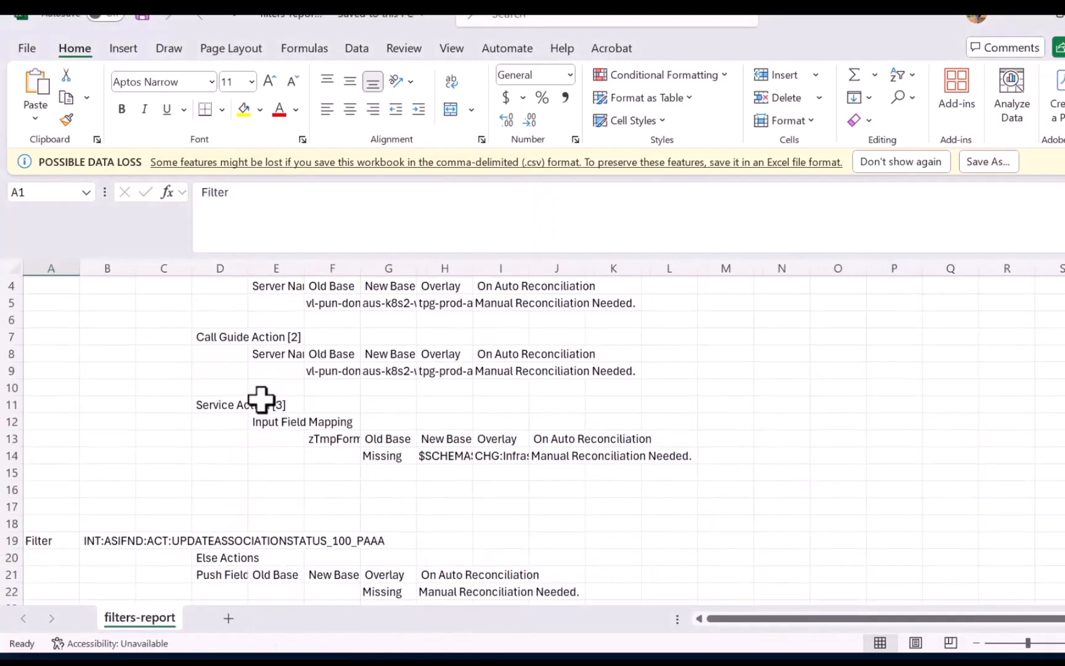
{"action": "scroll", "coordinate": [210, 482], "scroll_direction": "down", "scroll_amount": 1}
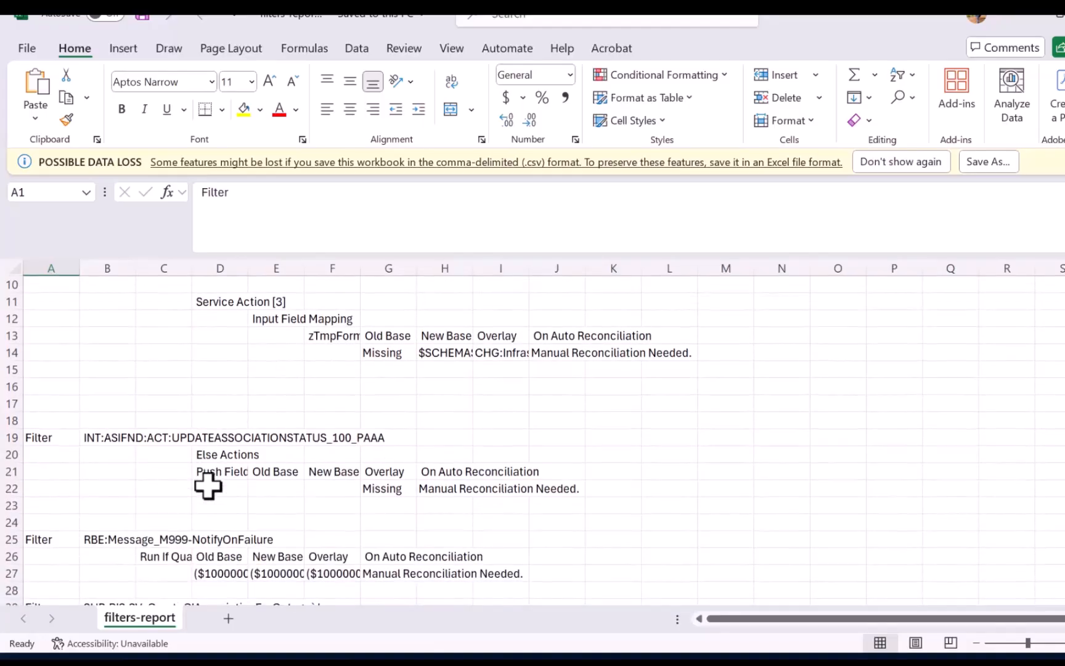
{"action": "left_click", "coordinate": [130, 437]}
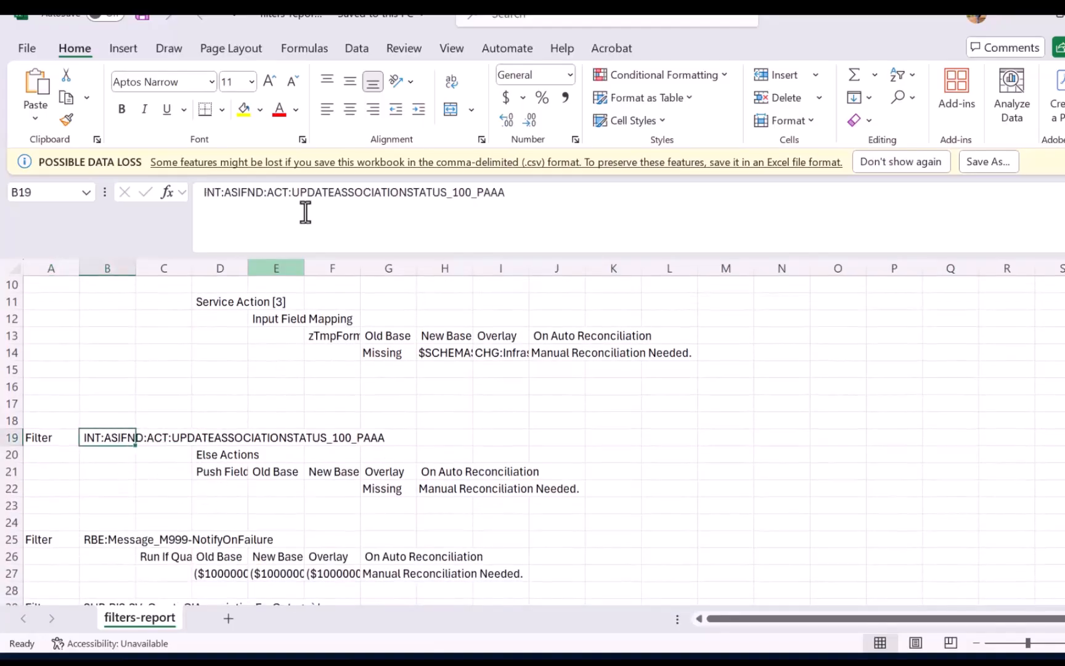
{"action": "scroll", "coordinate": [242, 450], "scroll_direction": "down", "scroll_amount": 3}
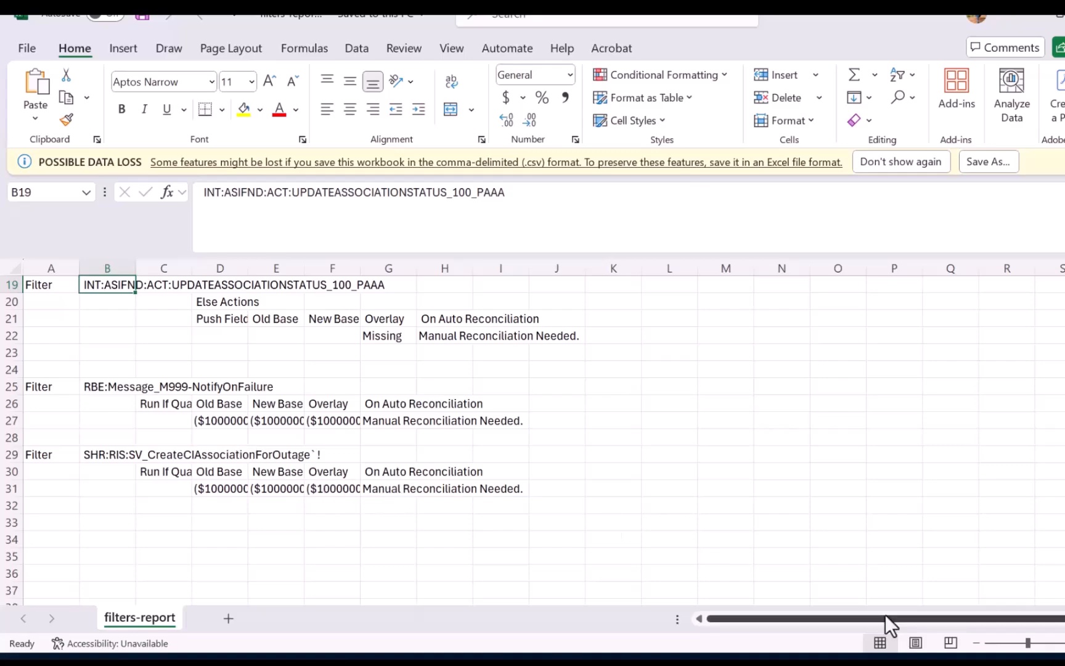
{"action": "scroll", "coordinate": [333, 410], "scroll_direction": "up", "scroll_amount": 1}
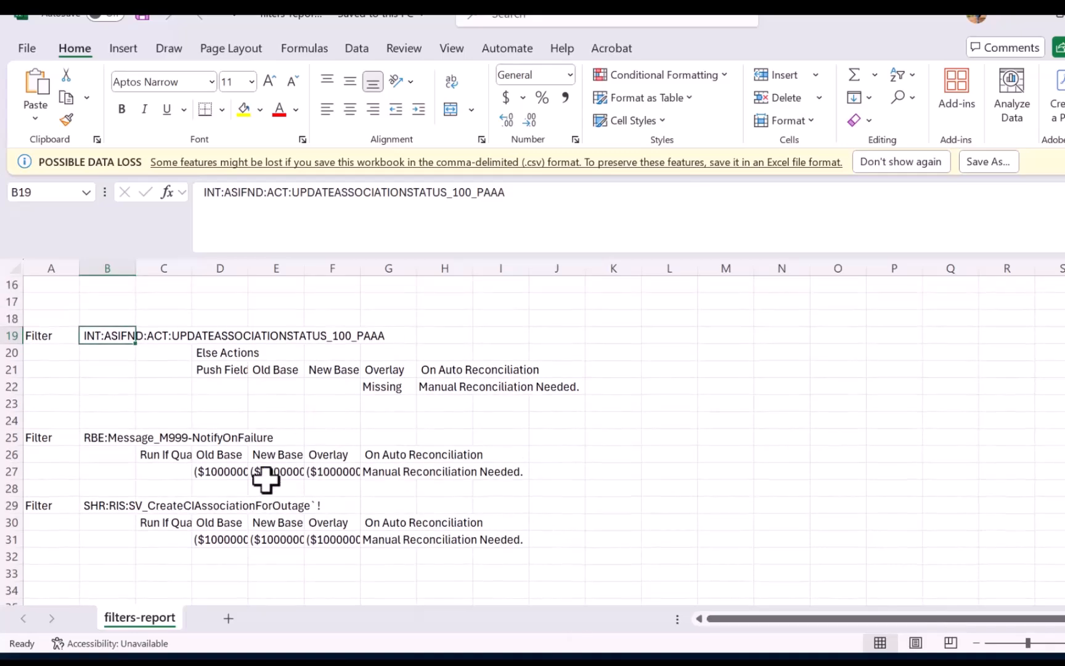
Examine the RBE:Message_M999-NotifyOnFailure filter's full name and its Run If qualification in the Old Base, New Base and Overlay cells of row 27
{"action": "left_click", "coordinate": [113, 442]}
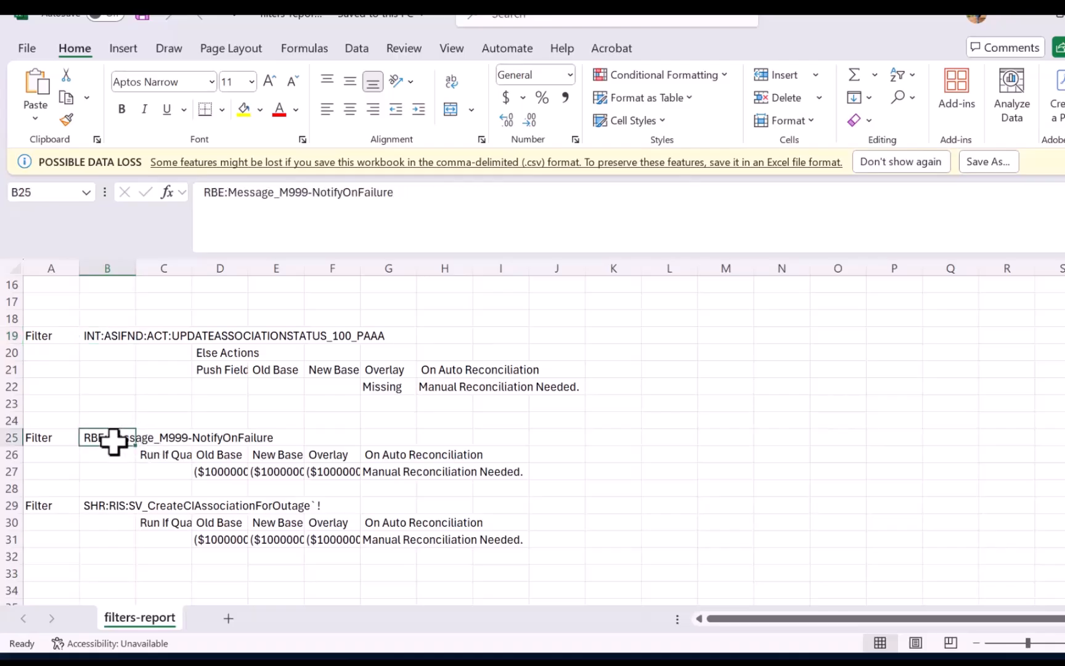
{"action": "left_click_drag", "start_coordinate": [421, 193], "coordinate": [350, 194]}
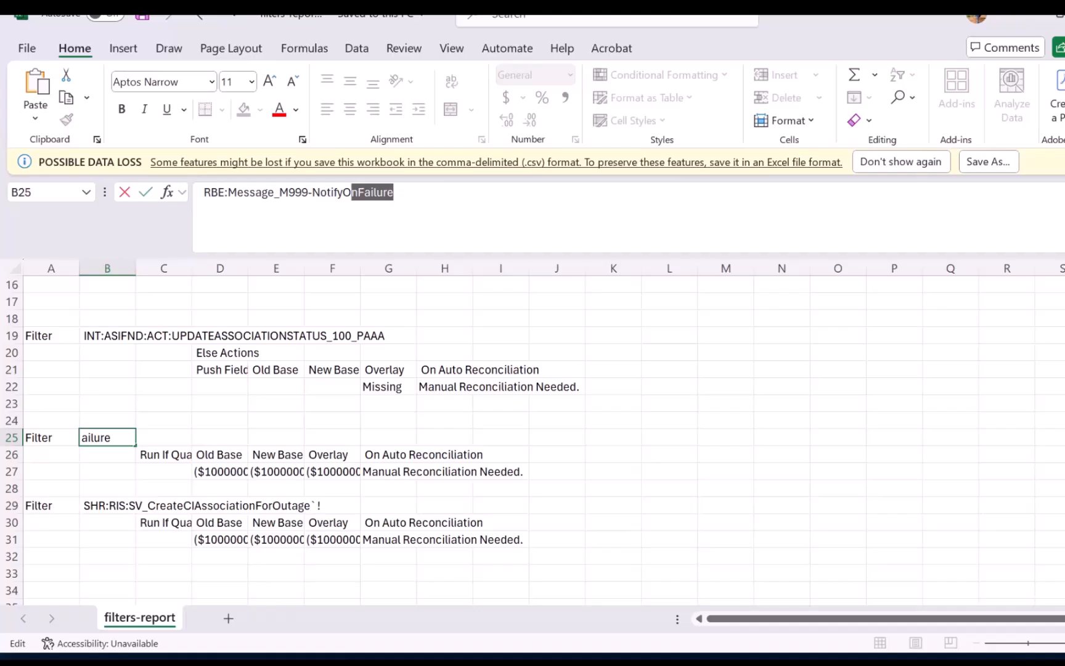
{"action": "left_click", "coordinate": [229, 472]}
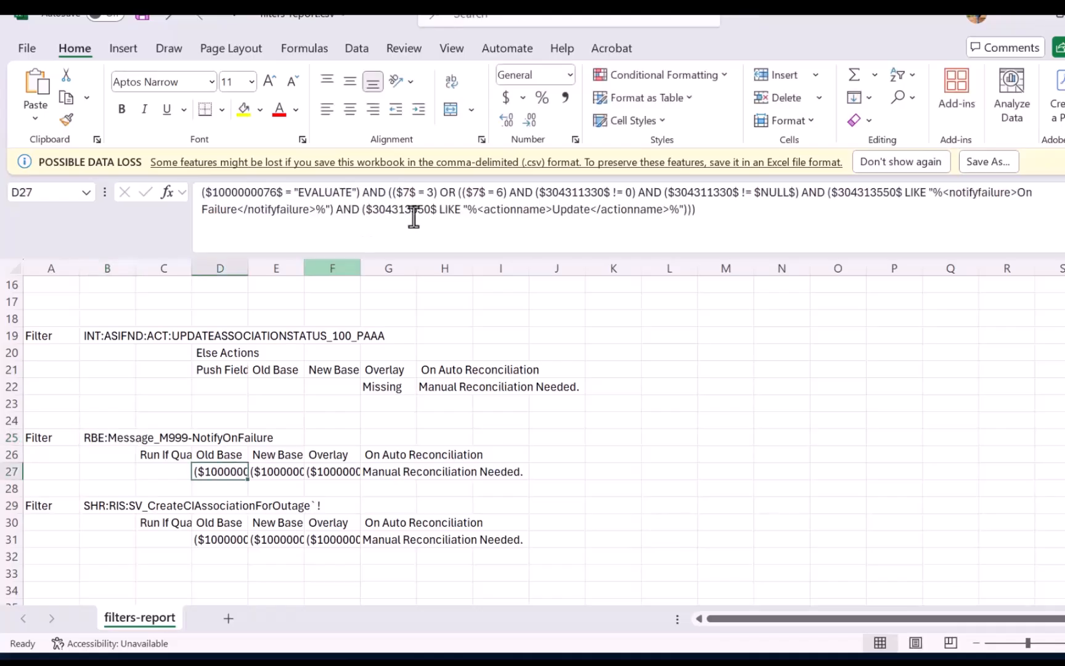
{"action": "left_click_drag", "start_coordinate": [702, 222], "coordinate": [203, 196]}
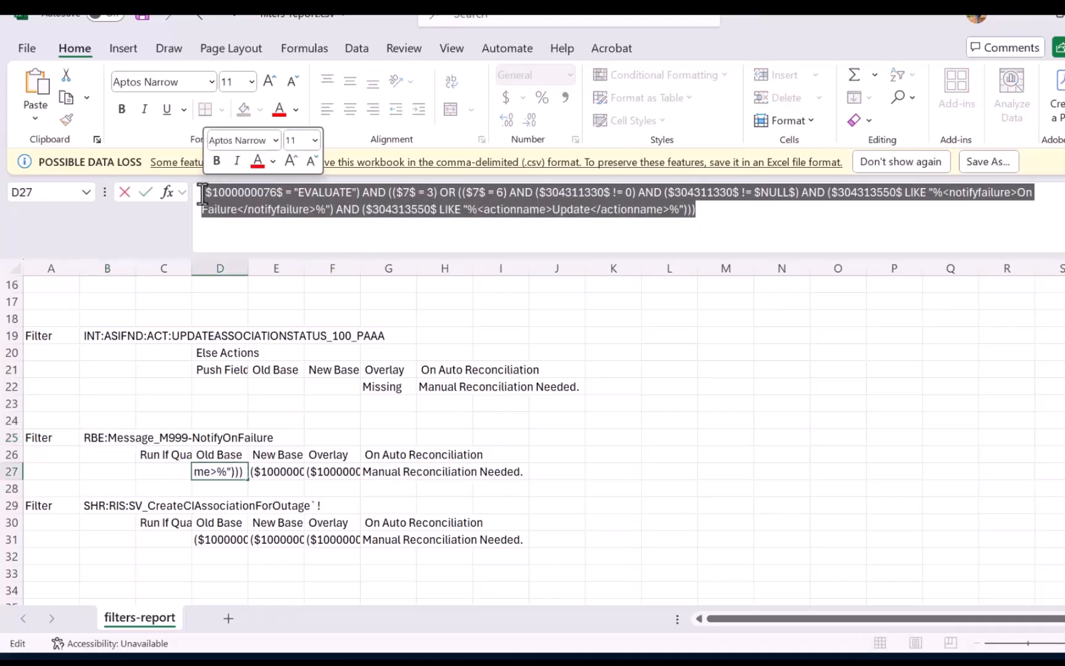
{"action": "left_click", "coordinate": [281, 471]}
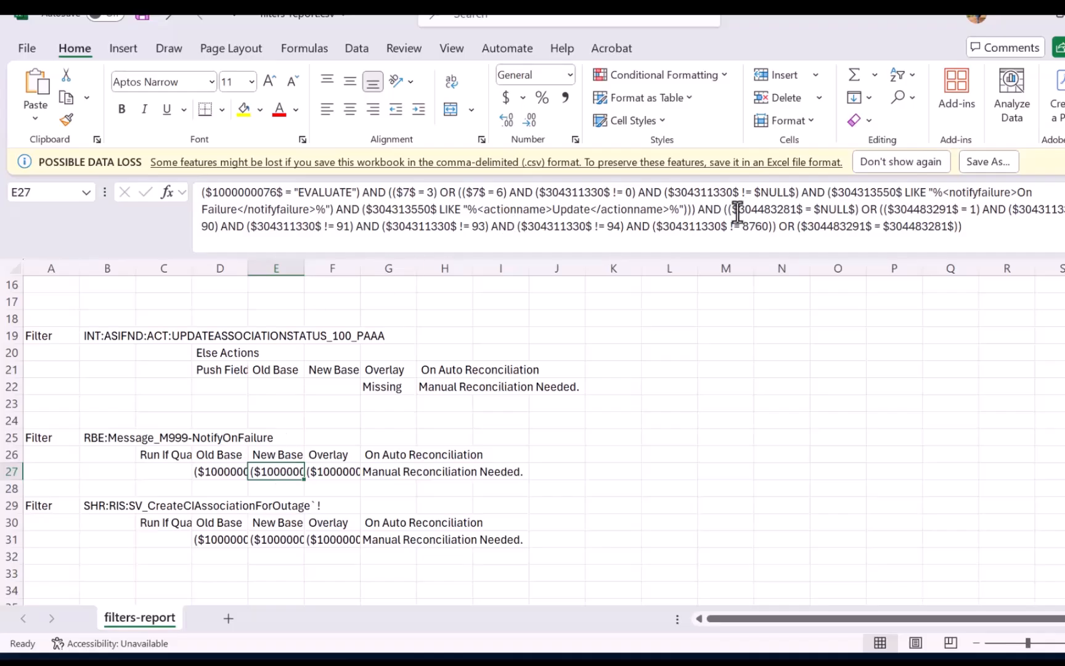
{"action": "left_click_drag", "start_coordinate": [961, 227], "coordinate": [205, 193]}
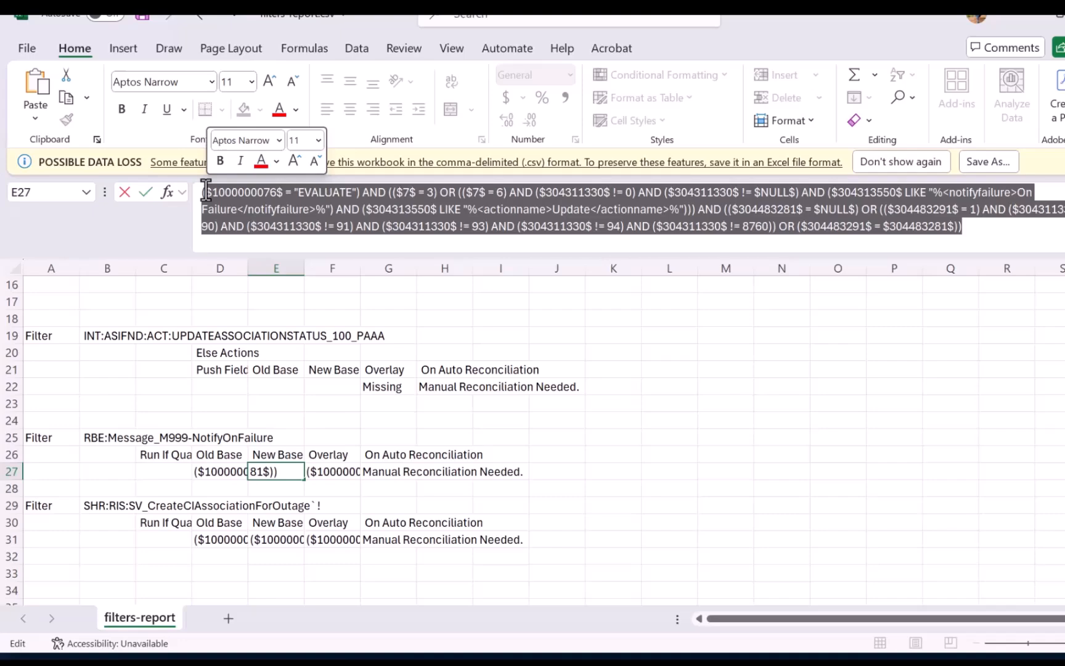
{"action": "left_click", "coordinate": [327, 474]}
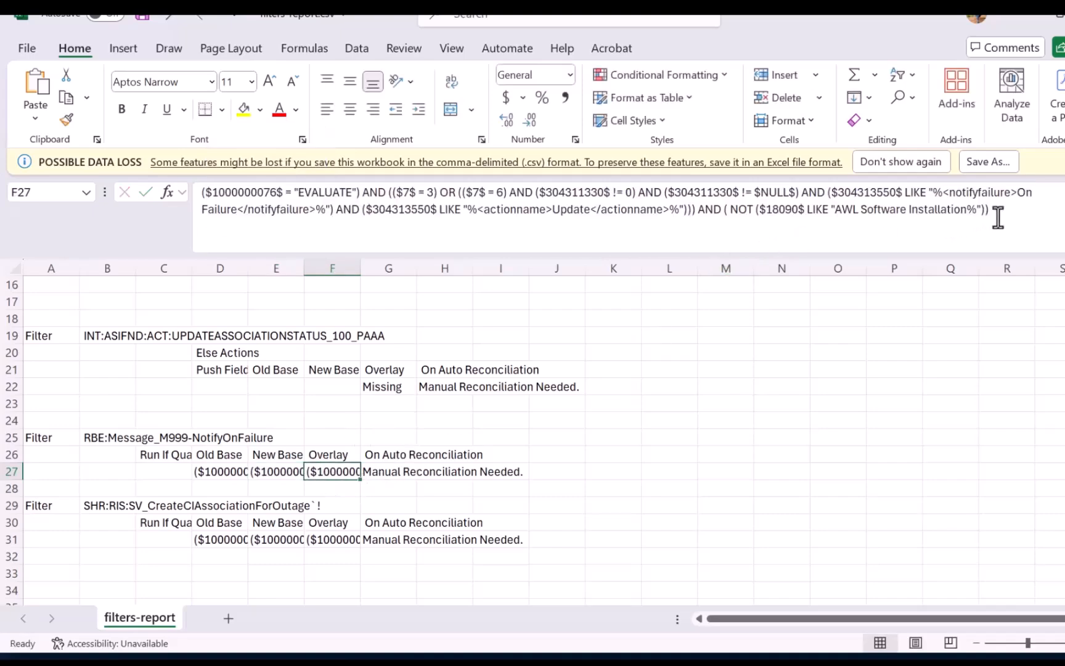
{"action": "left_click_drag", "start_coordinate": [998, 216], "coordinate": [188, 208]}
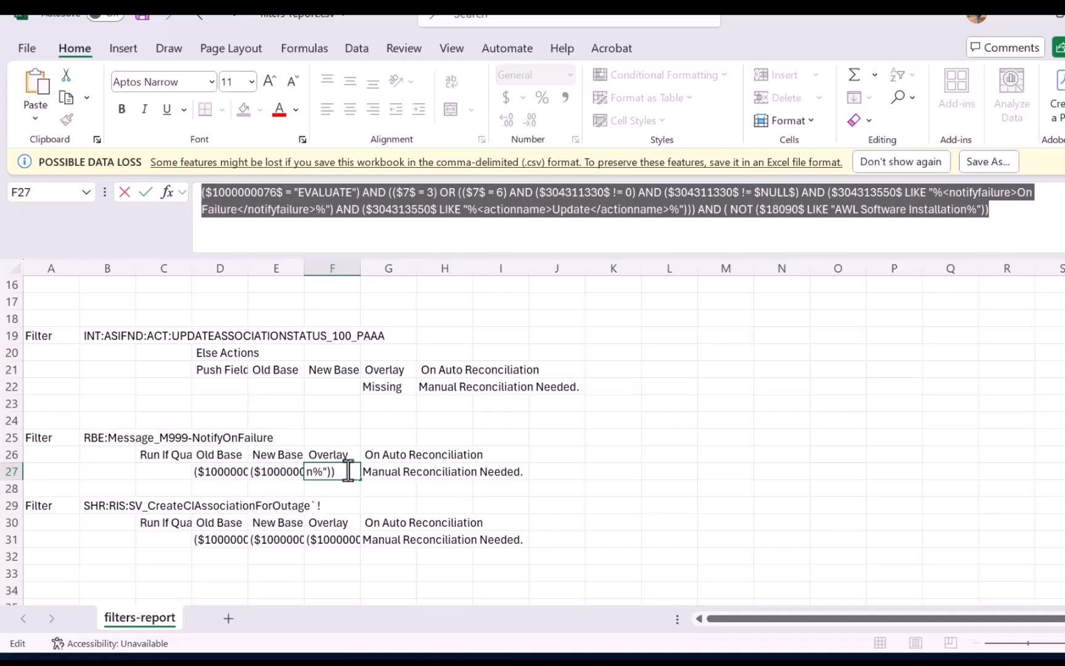
Compare the New Base qualification in E27 with the Overlay qualification in F27 to find the conditions needing manual merging
{"action": "left_click", "coordinate": [274, 470]}
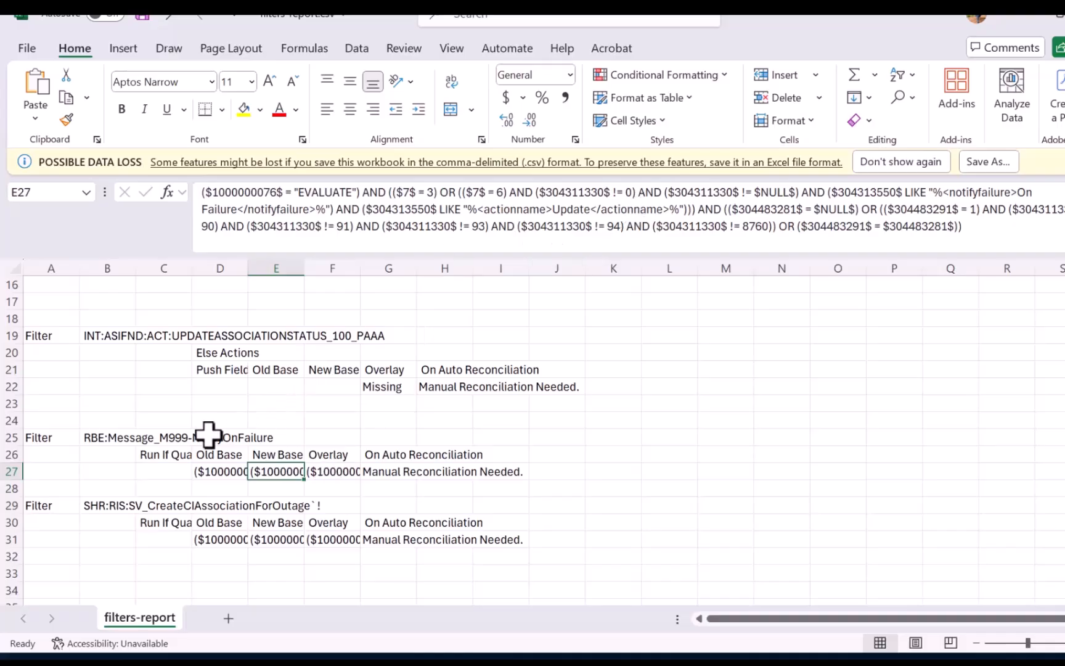
{"action": "left_click", "coordinate": [113, 436]}
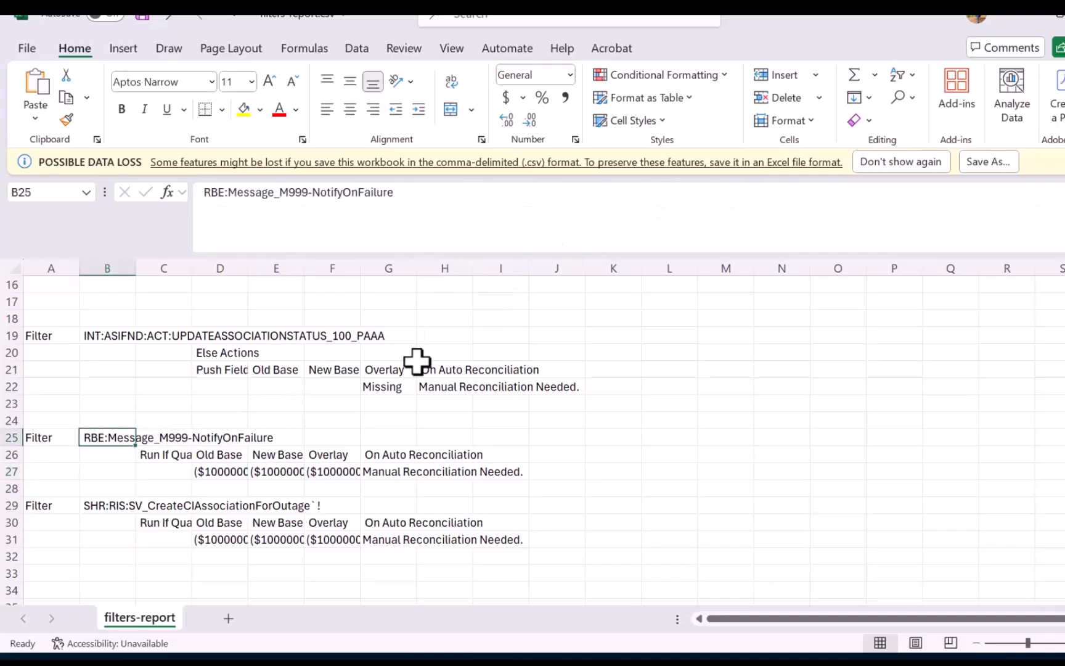
{"action": "left_click", "coordinate": [352, 473]}
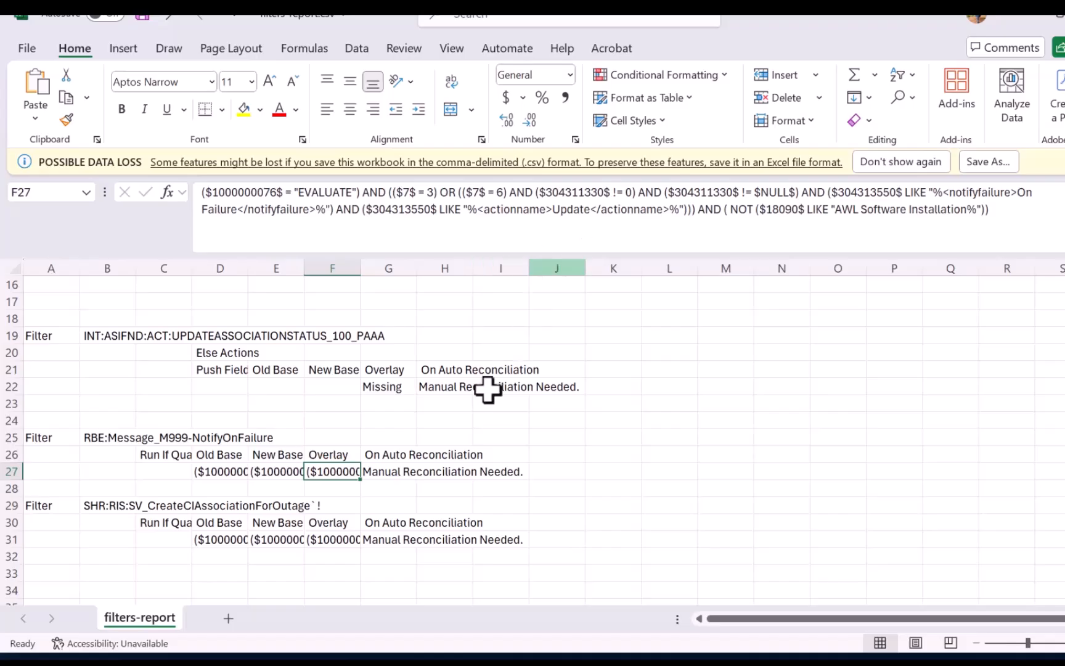
{"action": "left_click", "coordinate": [278, 473]}
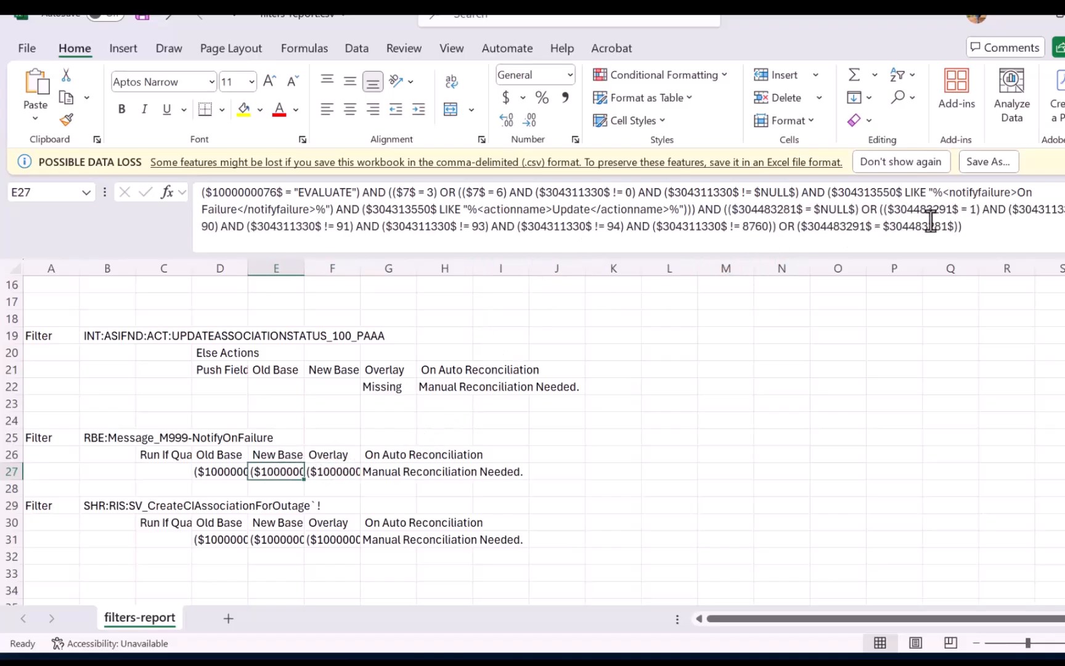
{"action": "left_click", "coordinate": [973, 223]}
{"action": "left_click_drag", "start_coordinate": [973, 223], "coordinate": [657, 209]}
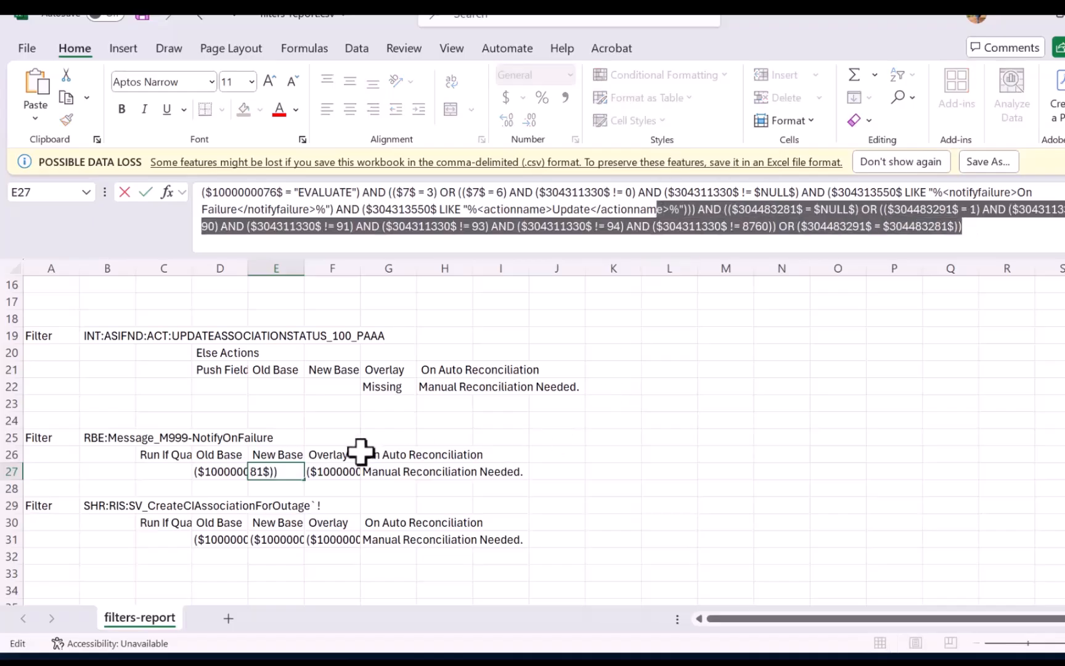
{"action": "left_click", "coordinate": [348, 467]}
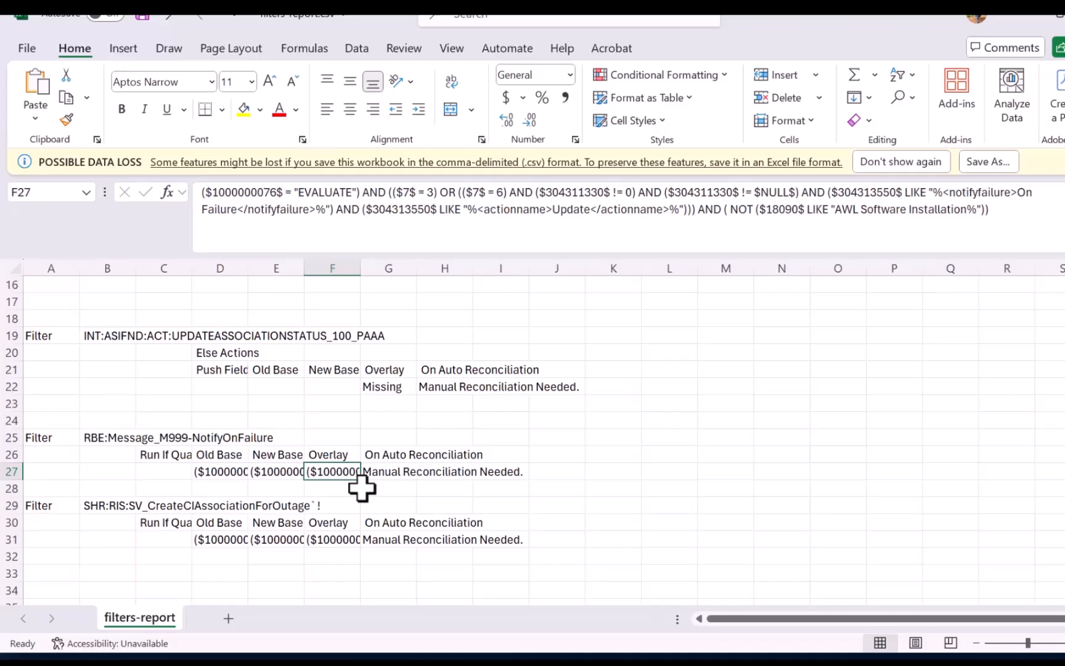
{"action": "key", "text": "alt+Tab"}
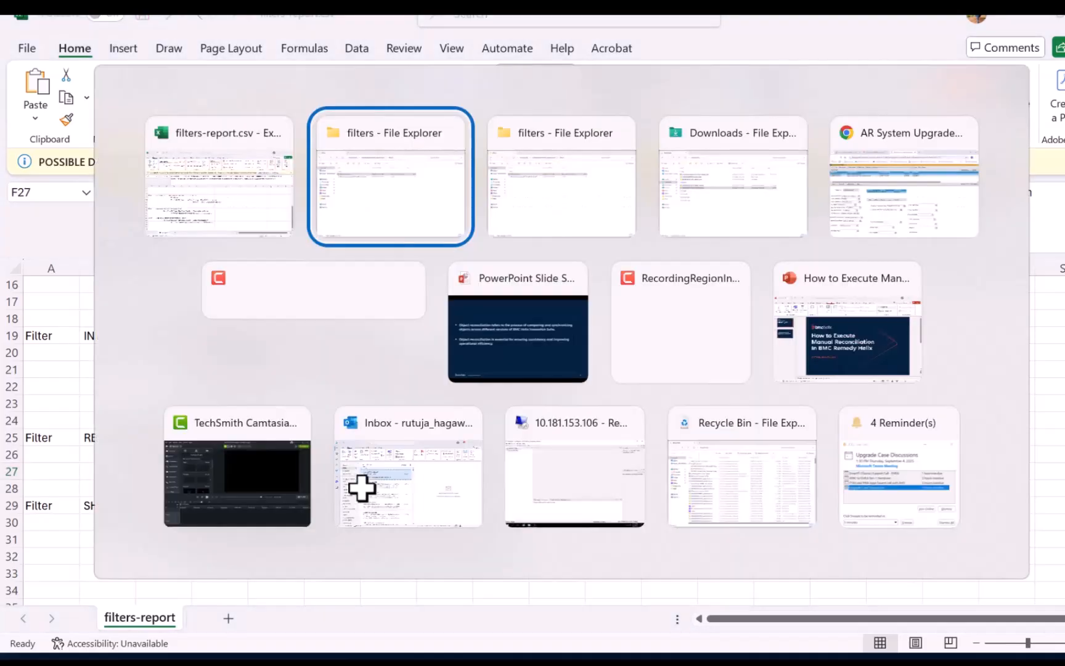
{"action": "key", "text": "alt+Tab"}
{"action": "key", "text": "alt+Tab"}
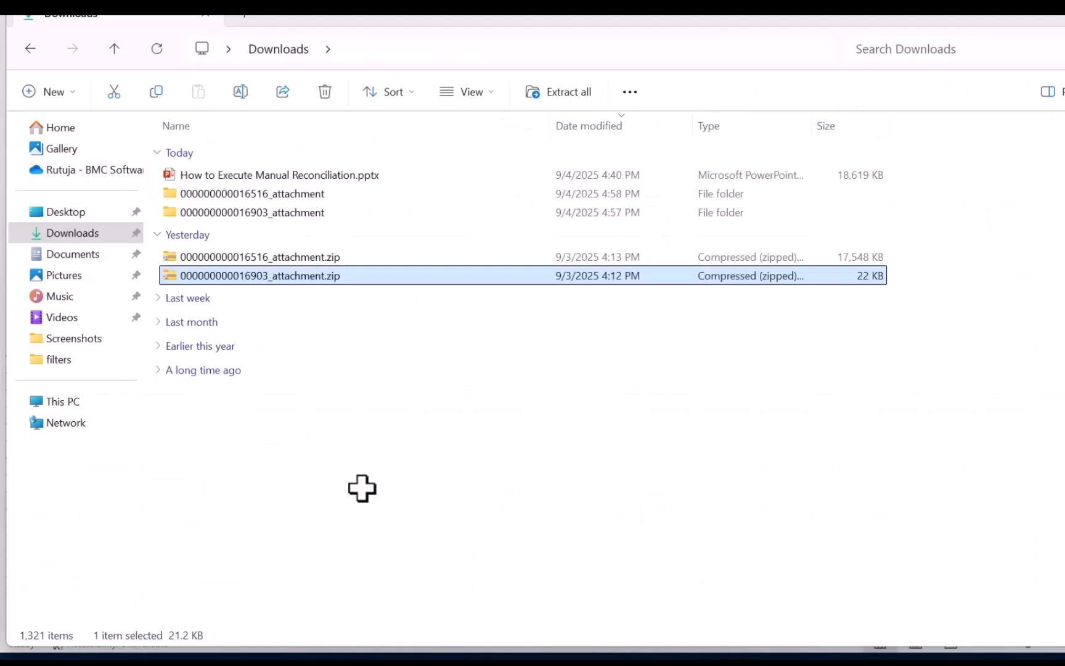
{"action": "double_click", "coordinate": [221, 210]}
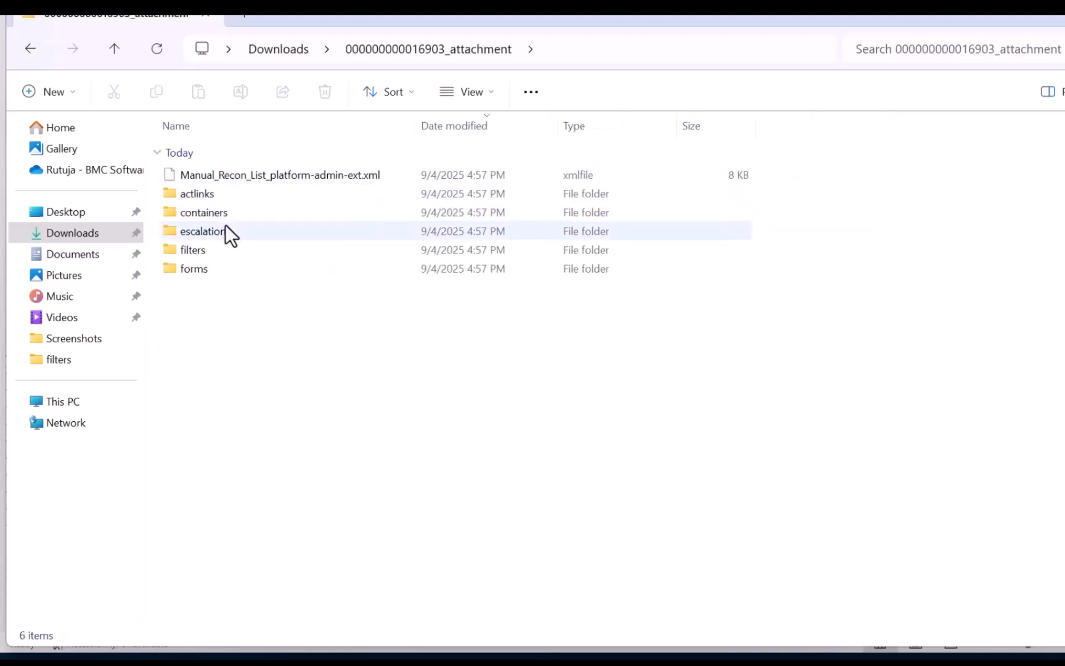
{"action": "key", "text": "alt+Left"}
{"action": "double_click", "coordinate": [214, 190]}
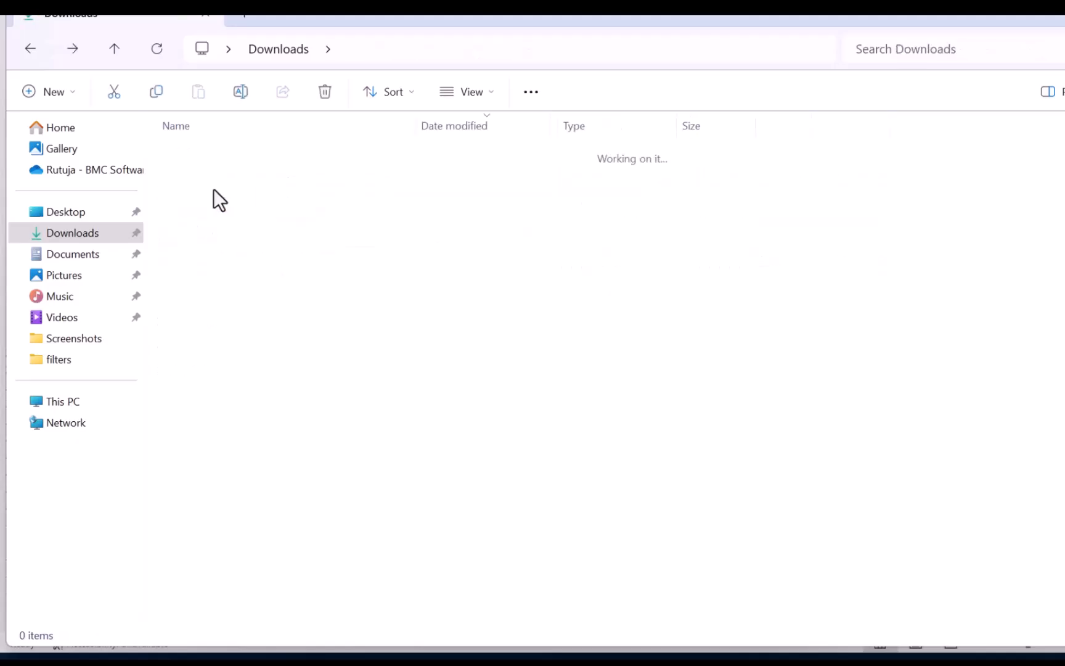
{"action": "double_click", "coordinate": [212, 176]}
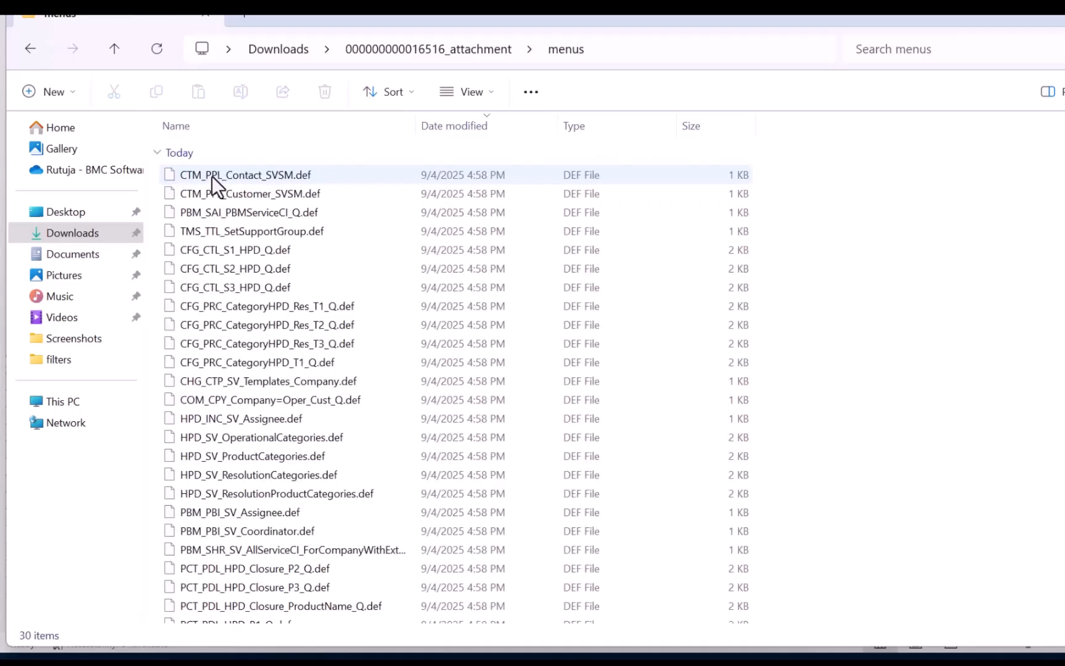
{"action": "key", "text": "alt+Left"}
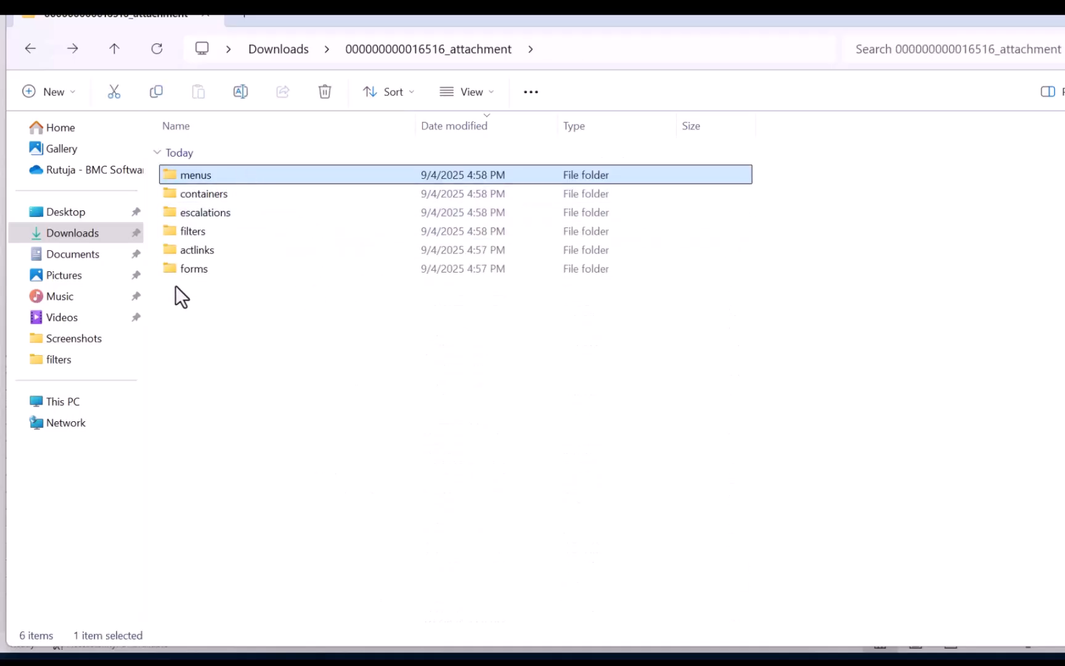
{"action": "right_click", "coordinate": [211, 317]}
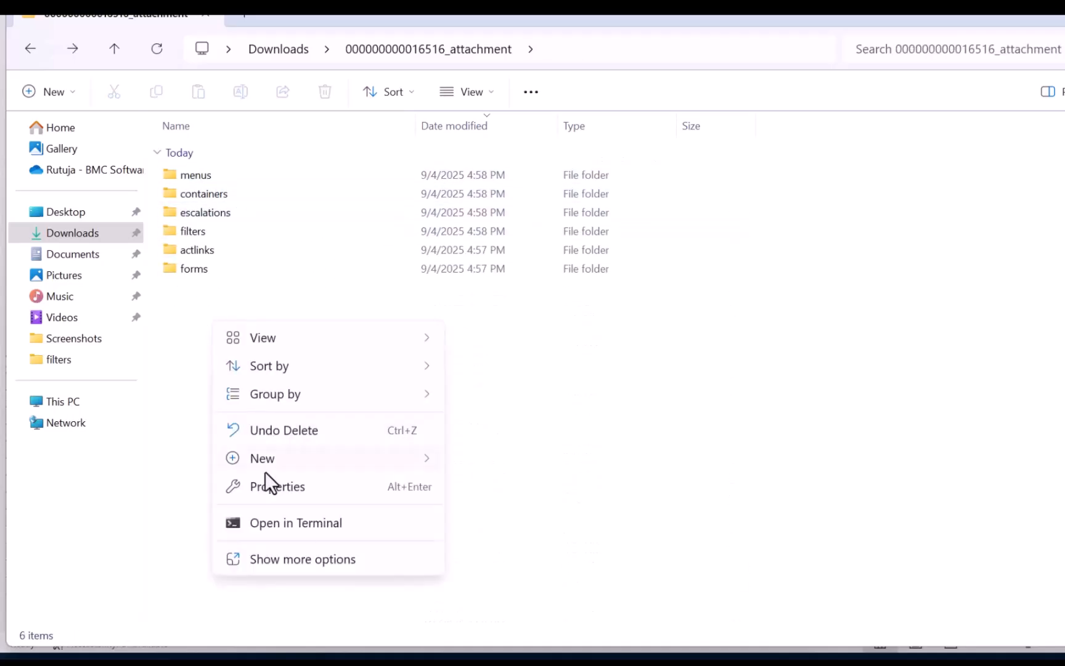
{"action": "left_click", "coordinate": [564, 368]}
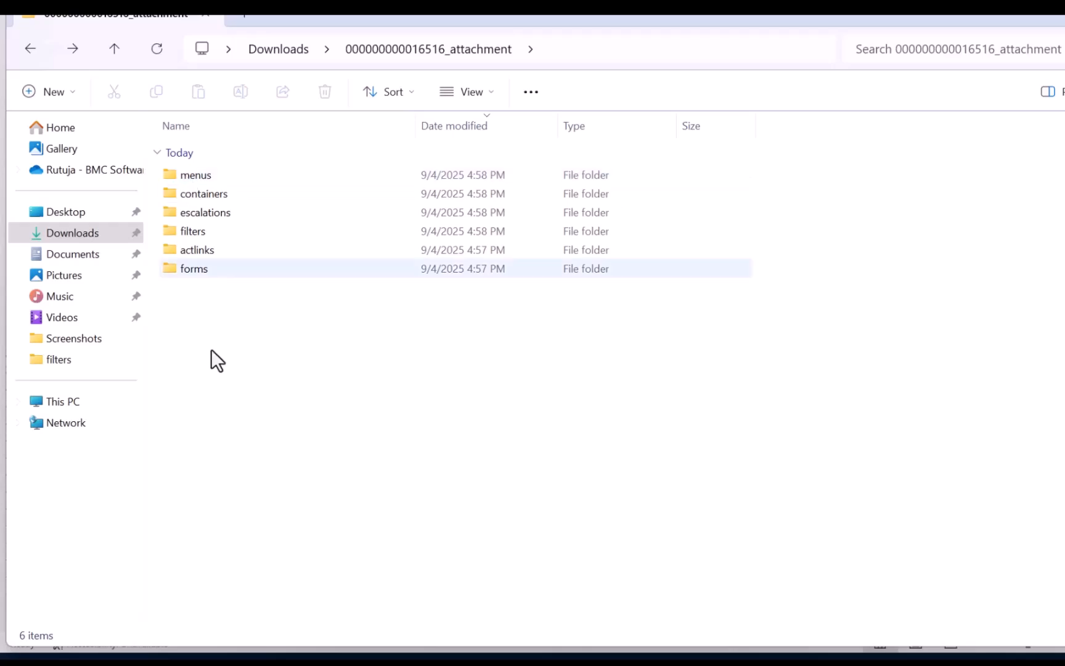
{"action": "double_click", "coordinate": [172, 182]}
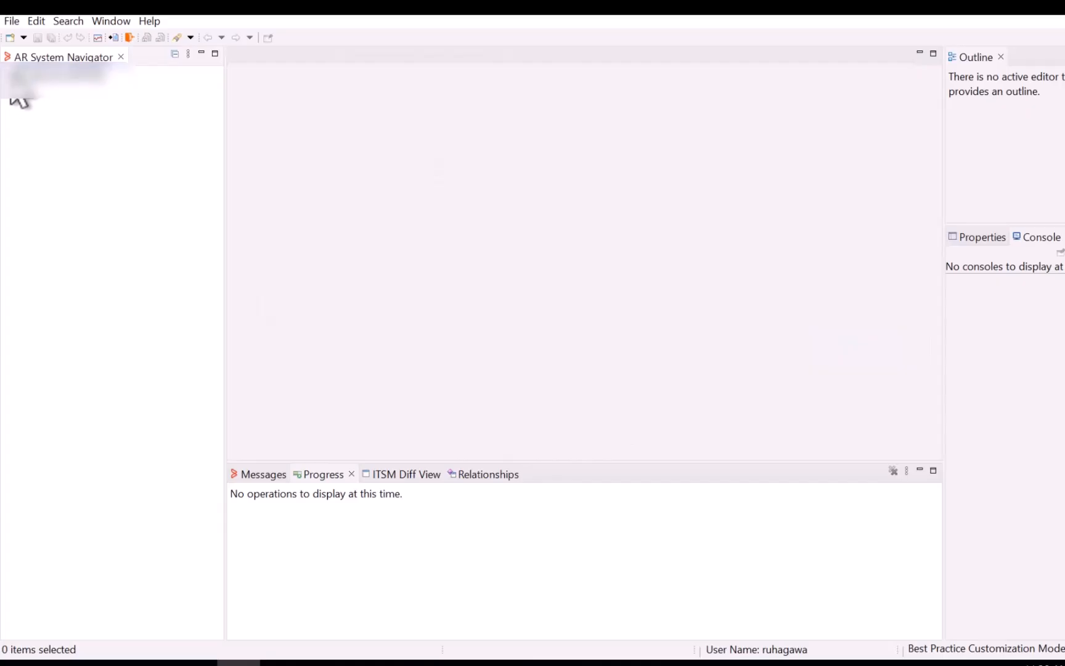
Expand the server in Developer Studio's AR System Navigator and open the Reconciliation Application dialog for it
{"action": "left_click", "coordinate": [10, 76]}
{"action": "left_click", "coordinate": [44, 78]}
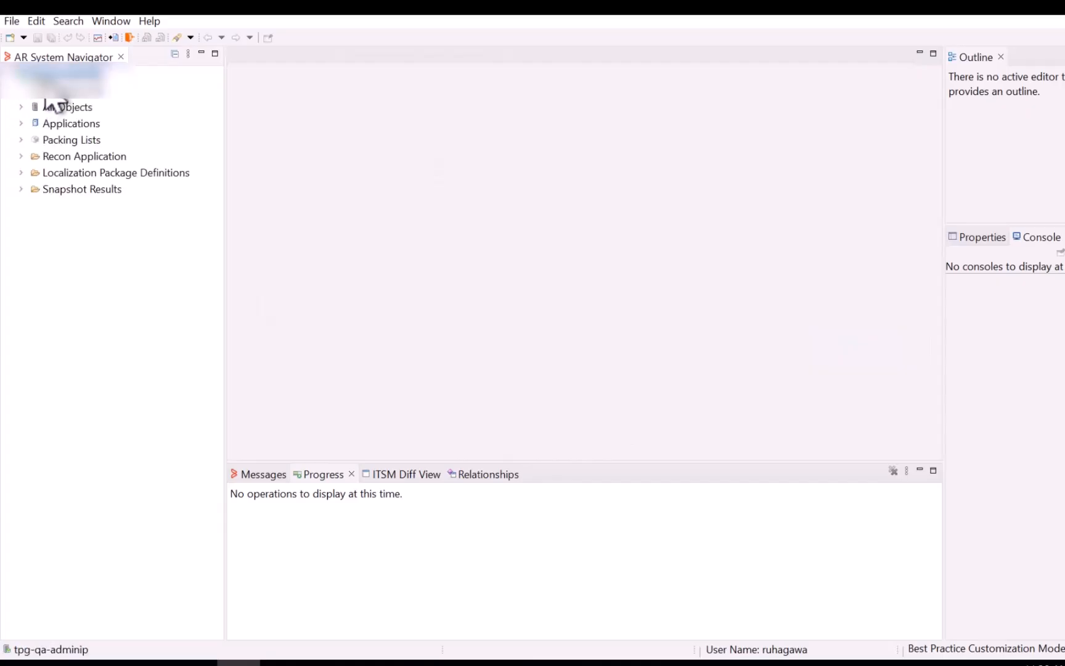
{"action": "right_click", "coordinate": [45, 99]}
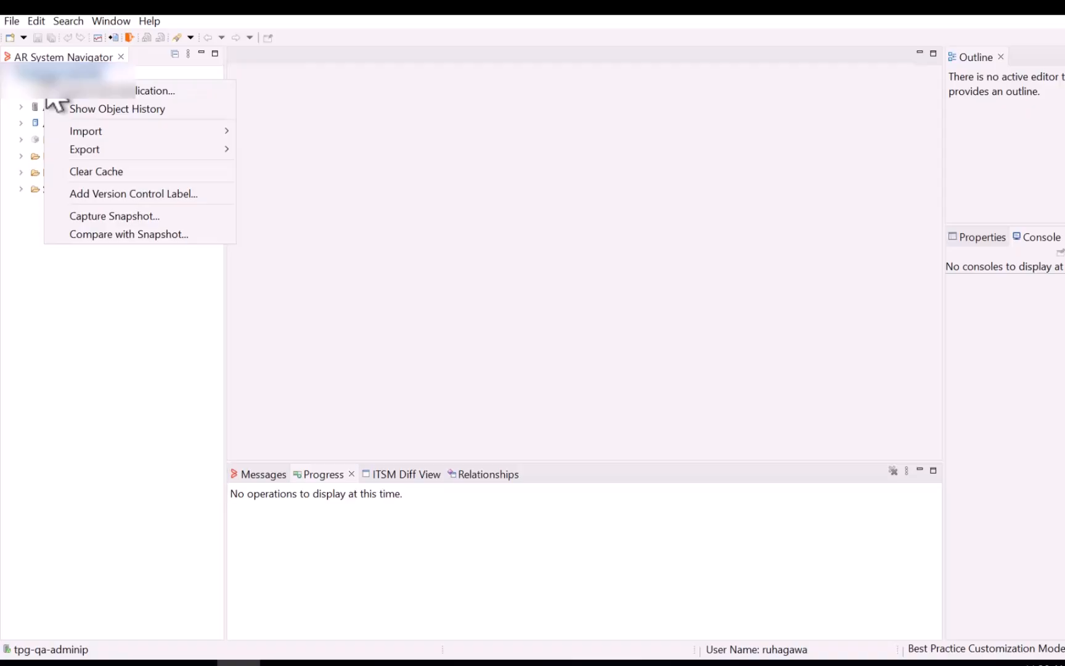
{"action": "left_click", "coordinate": [89, 94]}
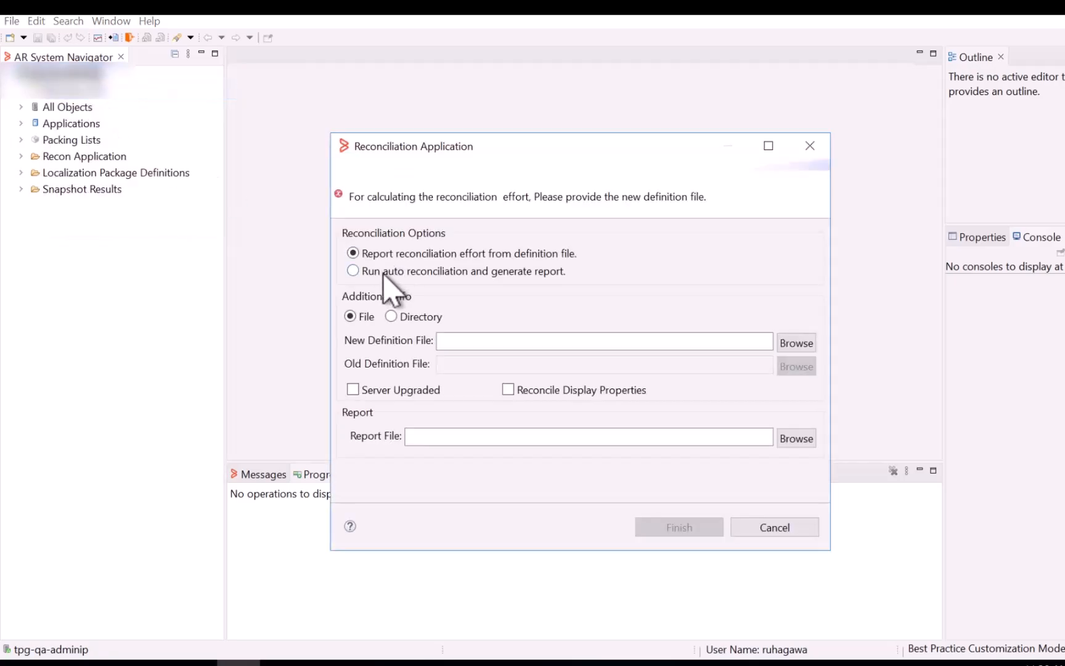
Set up auto reconciliation with report generation, using Documents\Manual_Recon as the old definition directory with Server Upgraded and Reconcile Display Properties enabled
{"action": "left_click", "coordinate": [373, 273]}
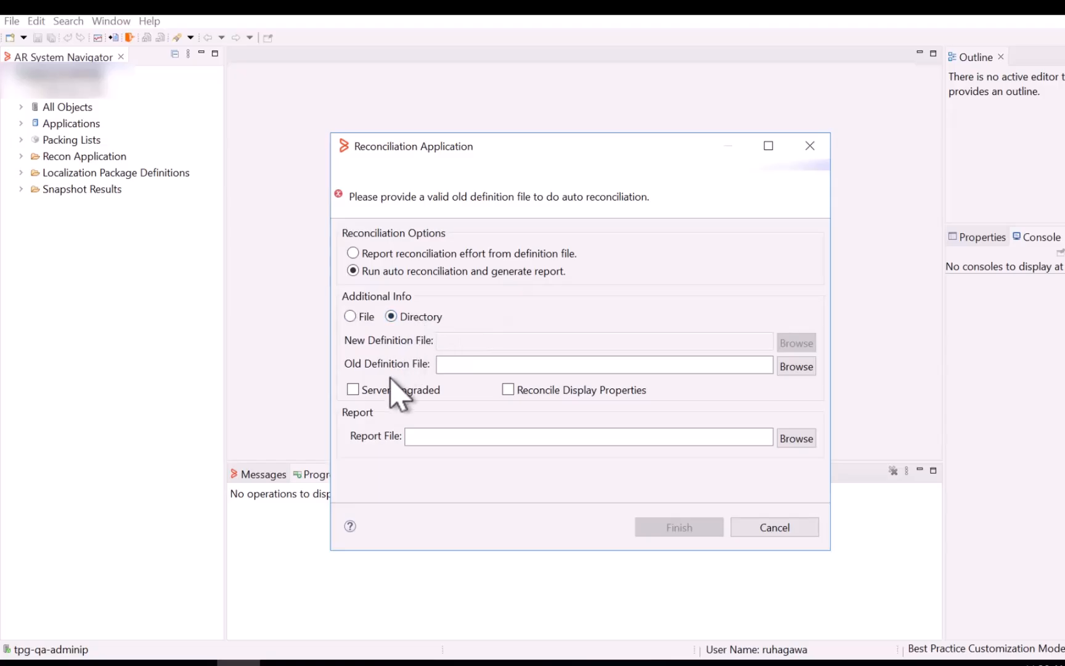
{"action": "left_click", "coordinate": [798, 368]}
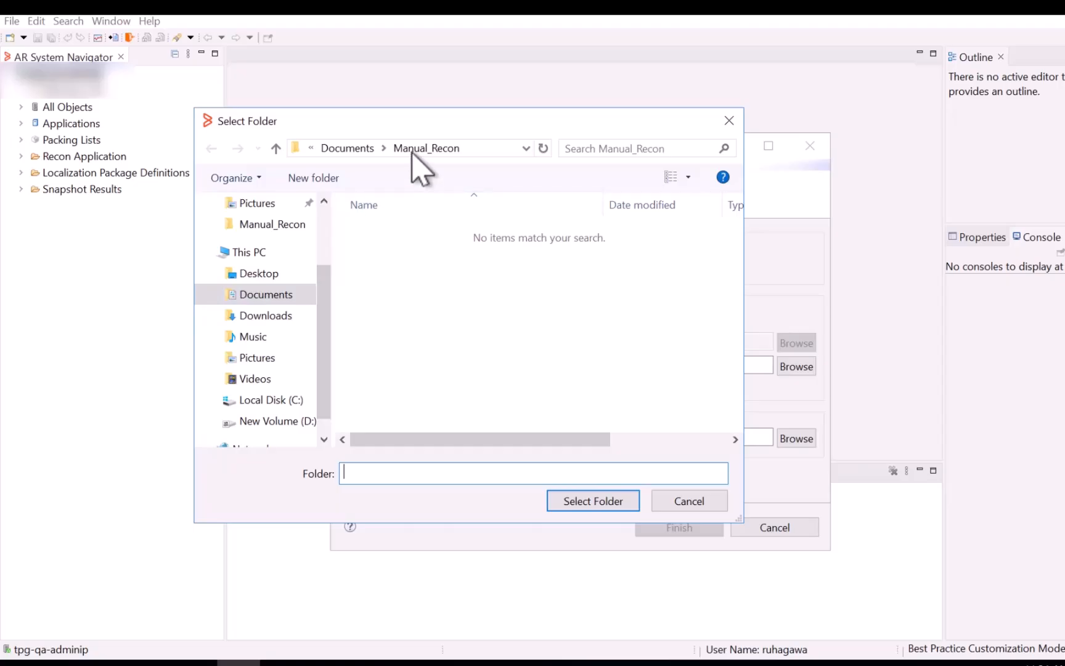
{"action": "left_click", "coordinate": [361, 152]}
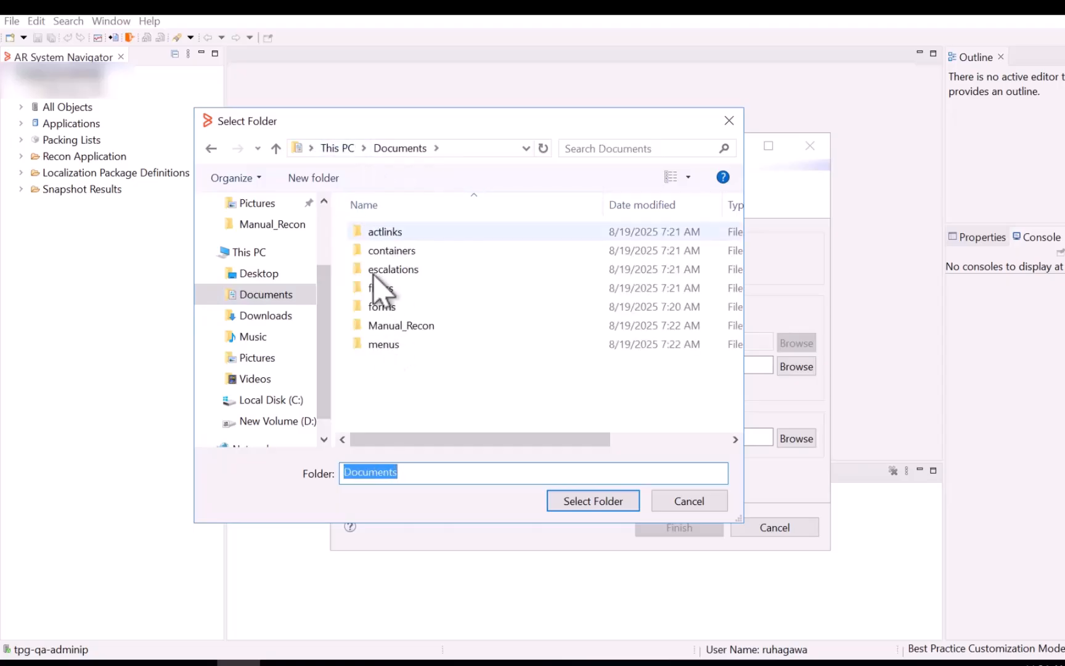
{"action": "double_click", "coordinate": [387, 325]}
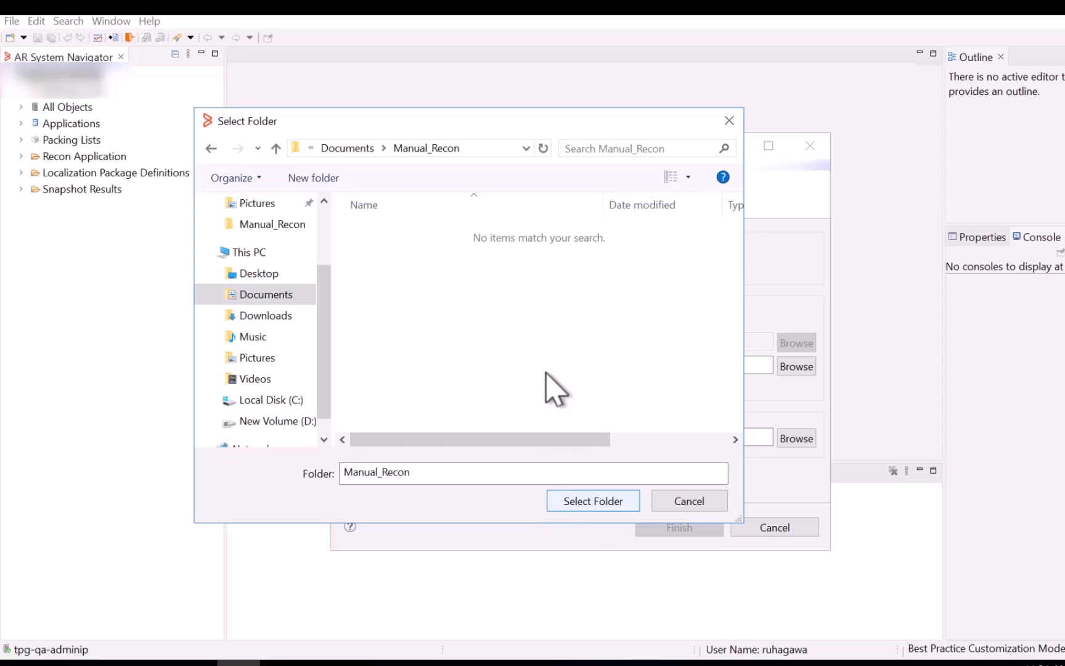
{"action": "left_click", "coordinate": [583, 503]}
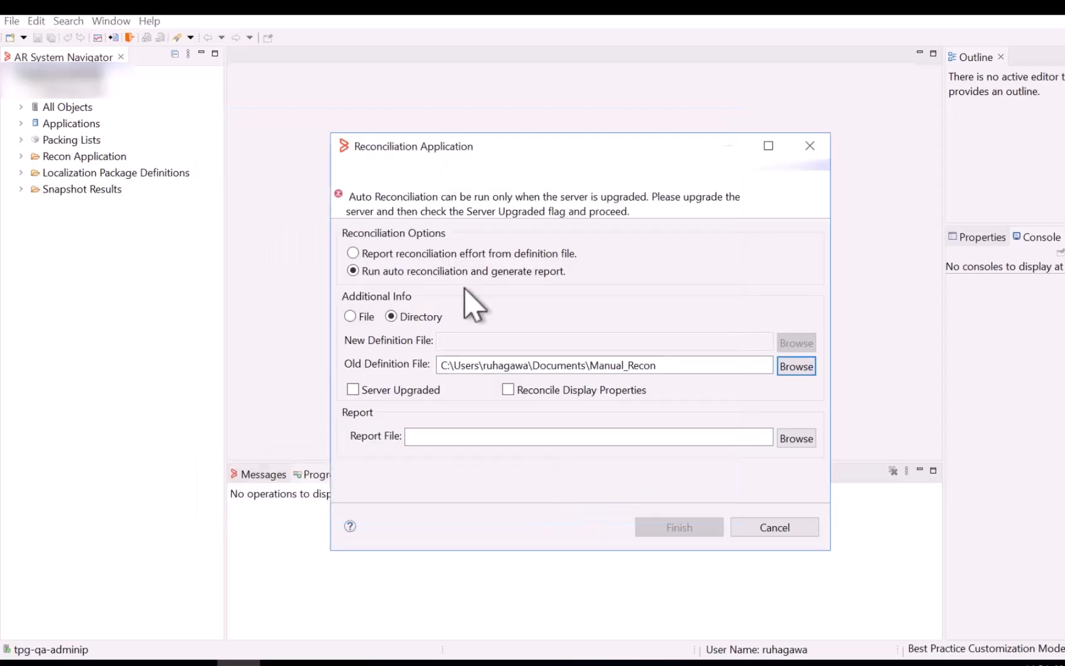
{"action": "left_click", "coordinate": [358, 392]}
{"action": "left_click", "coordinate": [509, 390]}
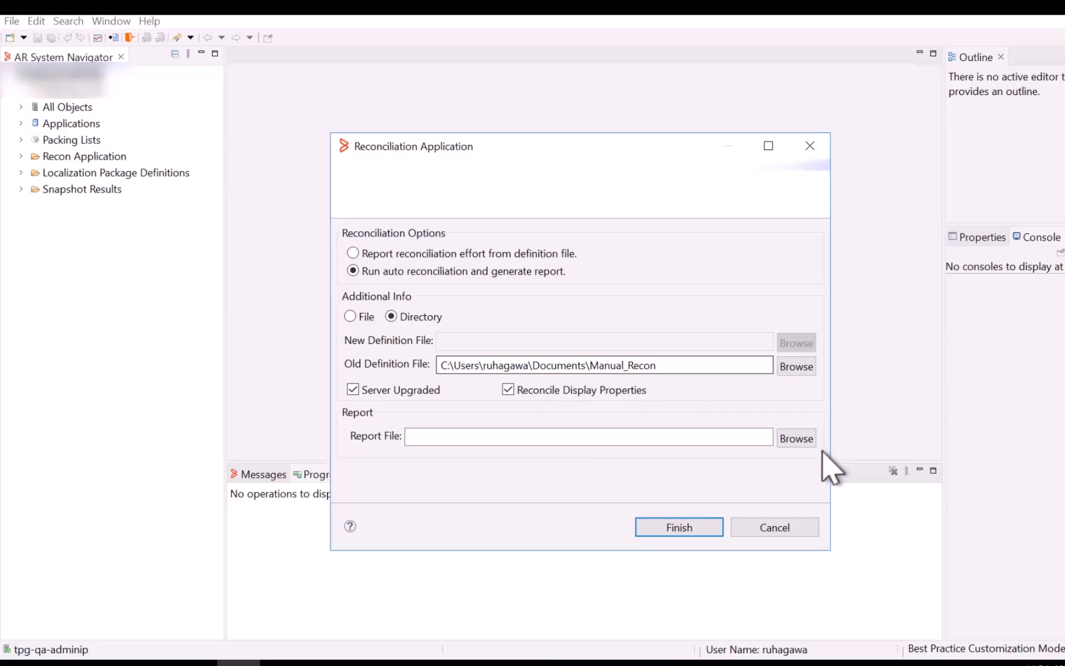
Browse for the report folder, then cancel both the folder selection and the reconciliation setup
{"action": "left_click", "coordinate": [796, 439]}
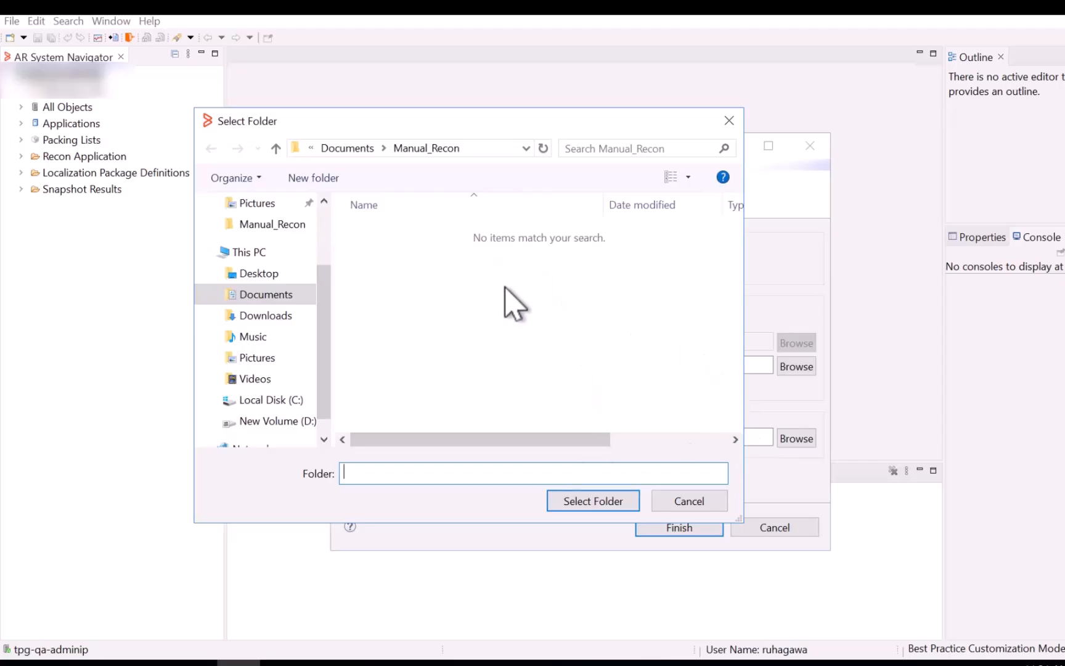
{"action": "left_click", "coordinate": [684, 504]}
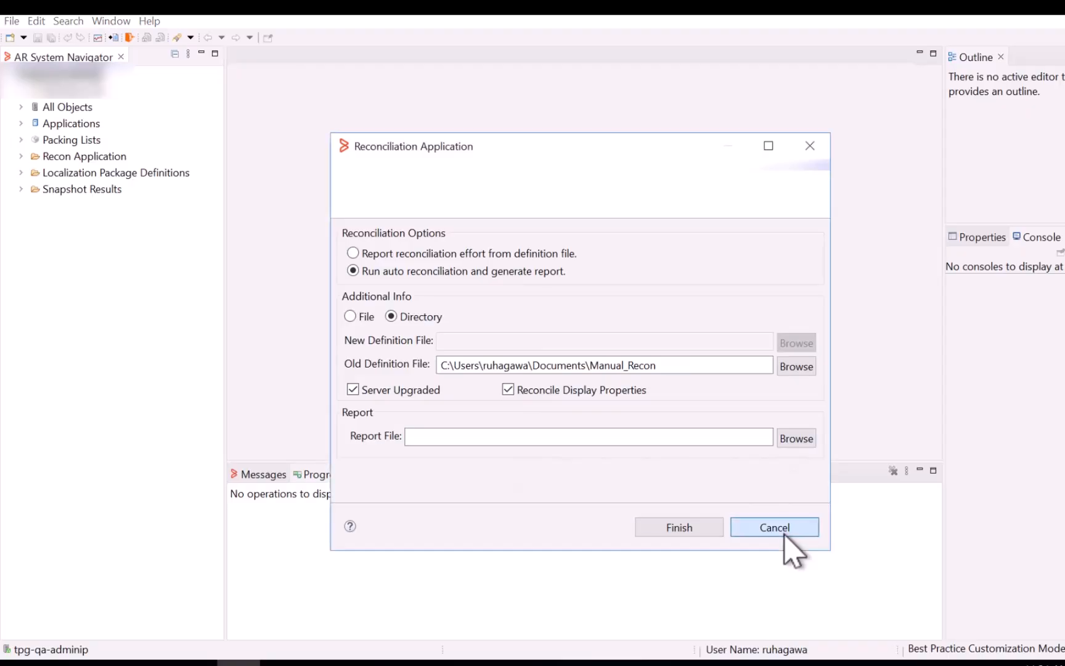
{"action": "left_click", "coordinate": [793, 551]}
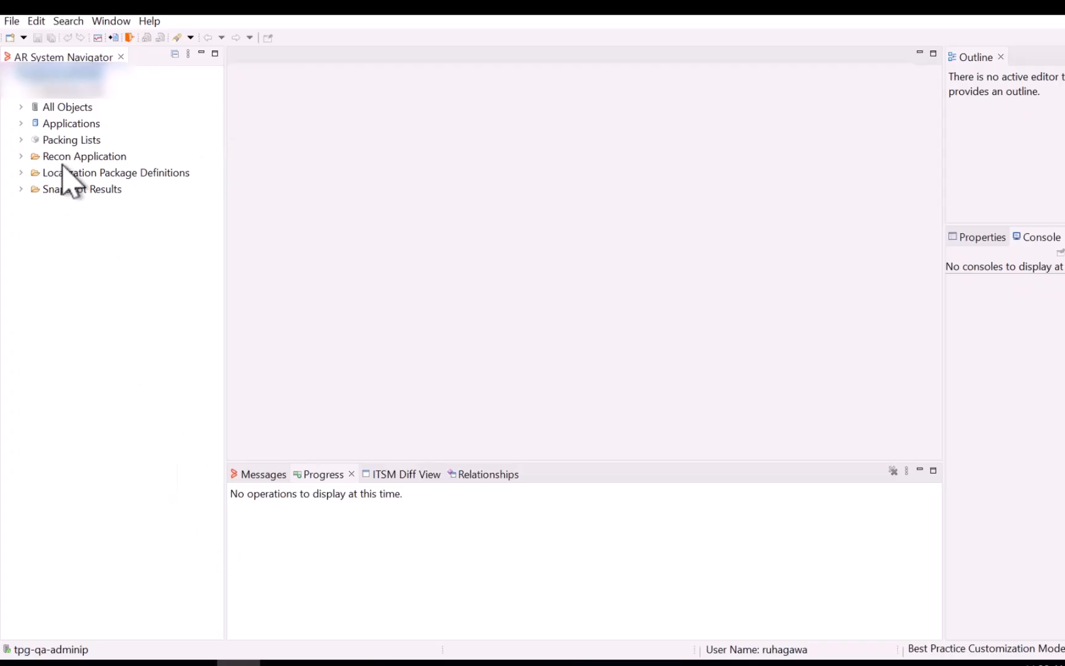
Open the Objects to Reconcile list under Recon Application and expand its Filter section to view the filters
{"action": "left_click", "coordinate": [21, 157]}
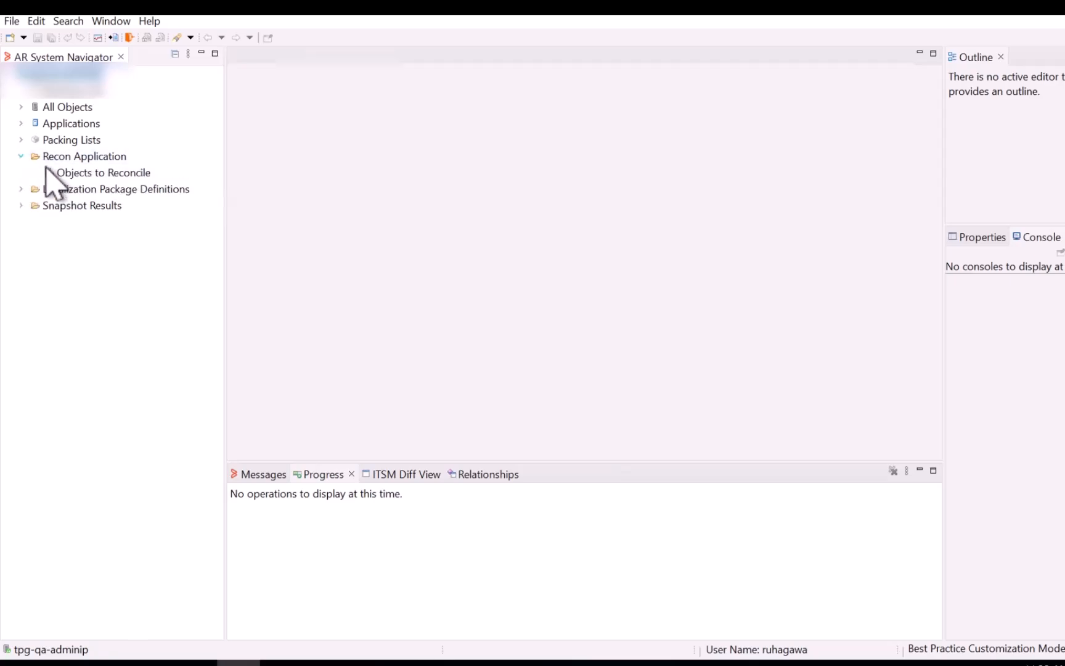
{"action": "double_click", "coordinate": [102, 173]}
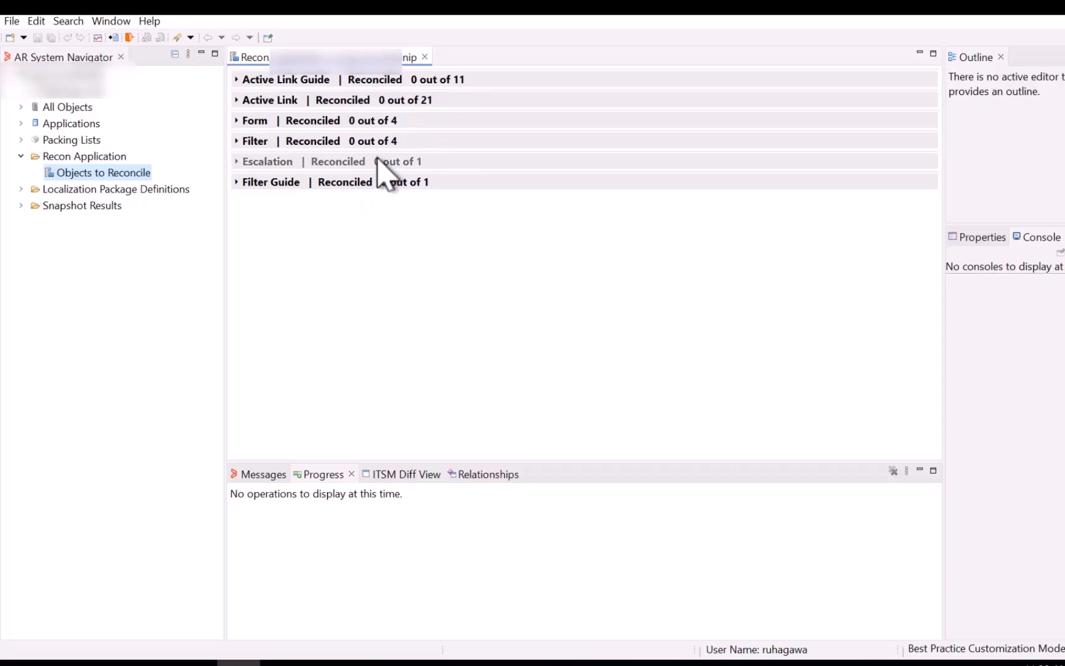
{"action": "left_click", "coordinate": [238, 141]}
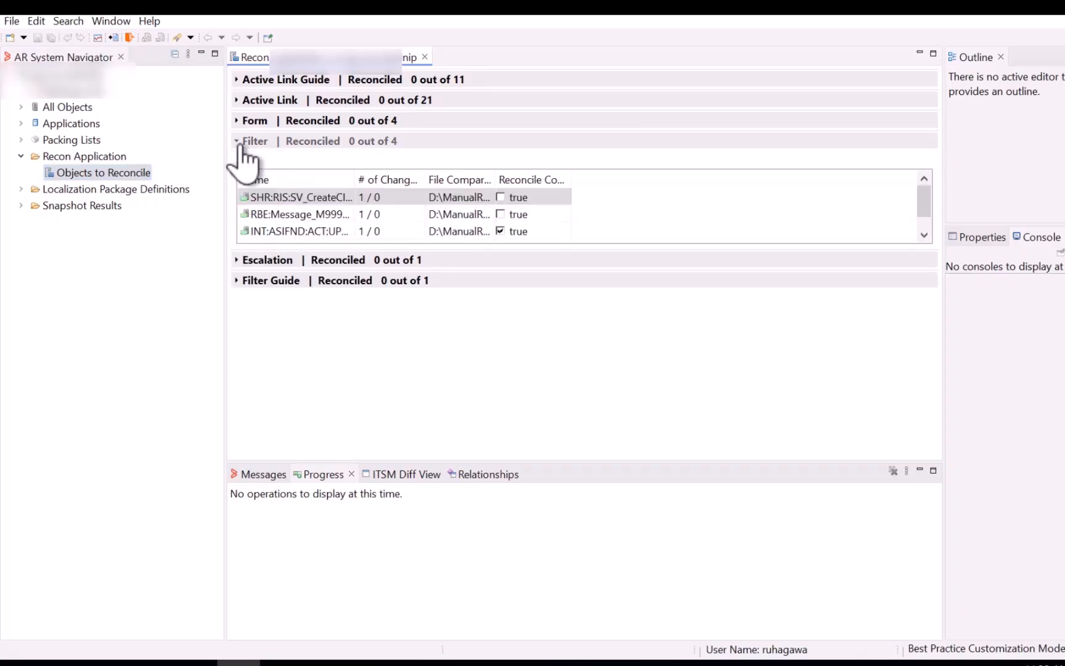
{"action": "left_click", "coordinate": [313, 198]}
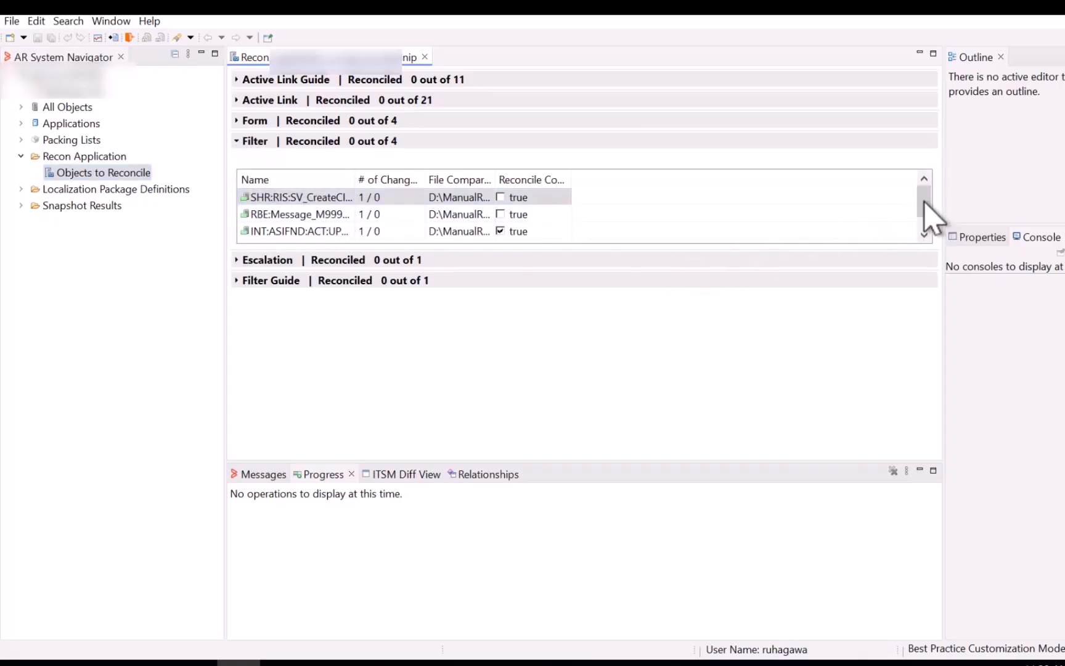
{"action": "left_click", "coordinate": [924, 223]}
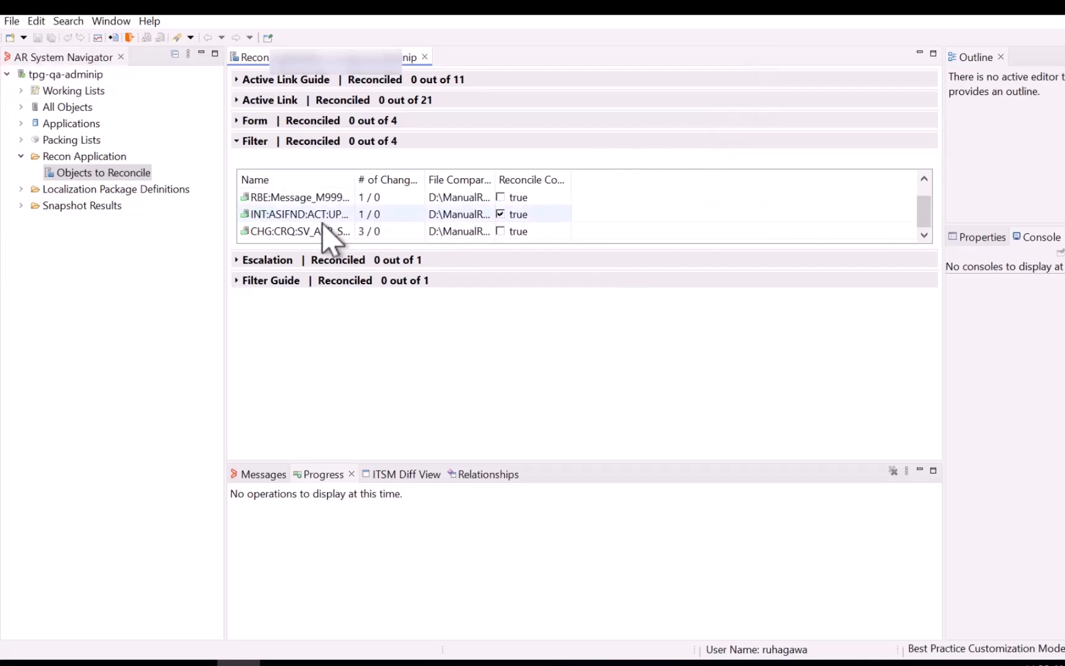
Switch to filters-report.csv in Excel, highlight the RBE:Message_M999-NotifyOnFailure filter entry, and return to Developer Studio
{"action": "left_click", "coordinate": [821, 11]}
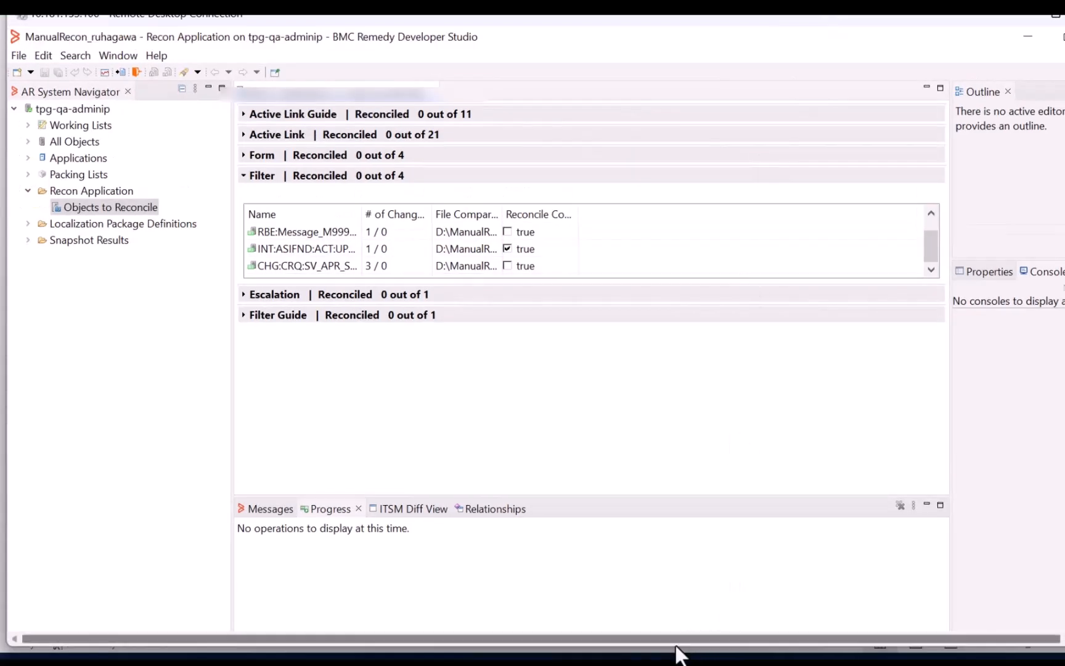
{"action": "left_click", "coordinate": [710, 659]}
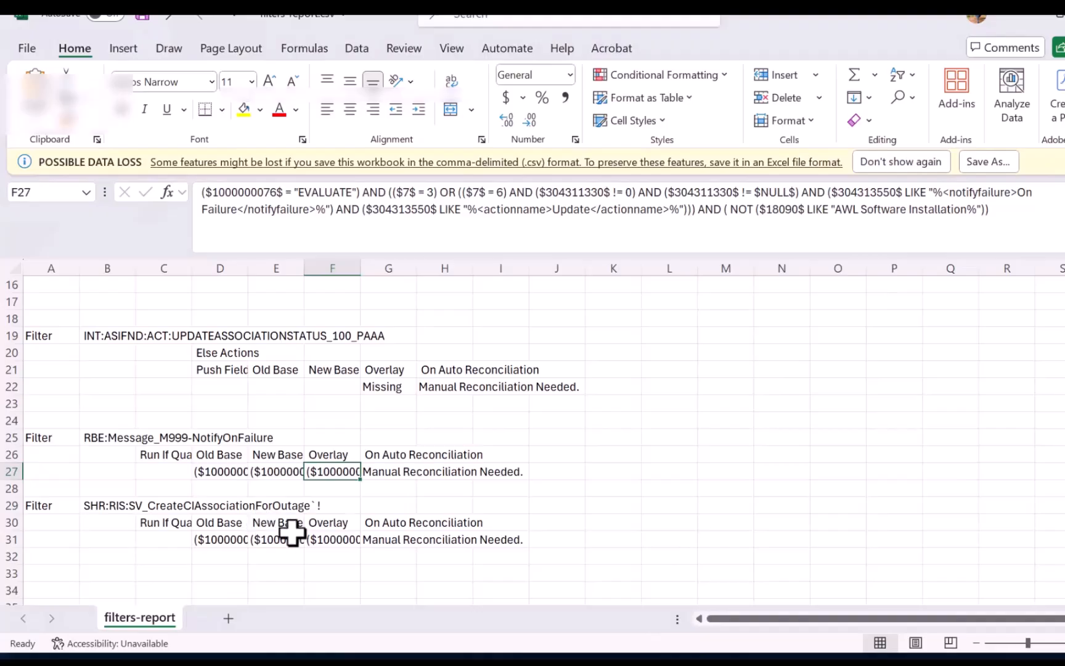
{"action": "left_click_drag", "start_coordinate": [123, 441], "coordinate": [259, 447]}
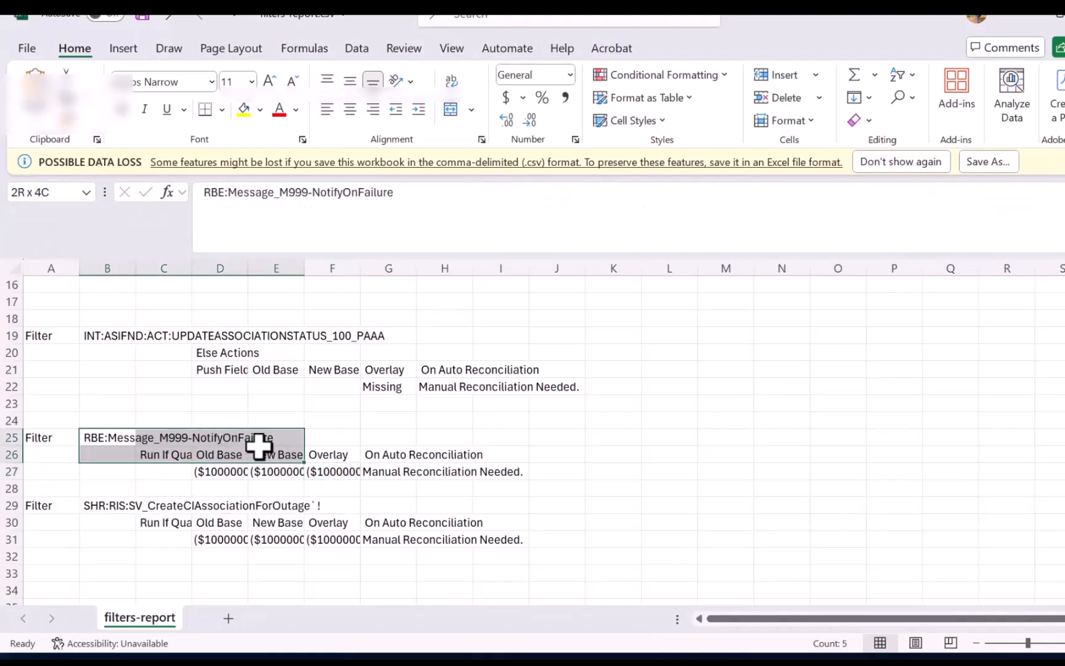
{"action": "left_click", "coordinate": [748, 645]}
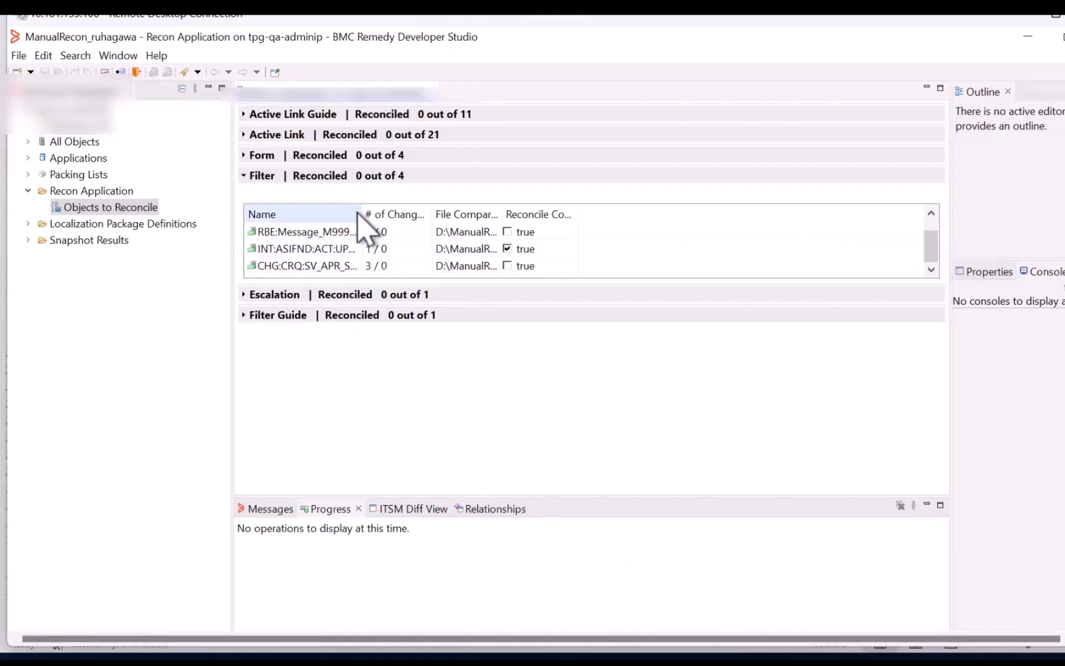
Widen the filter list's Name column, select RBE:Message_M999-NotifyOnFailure and check its name against the Excel report
{"action": "left_click_drag", "start_coordinate": [361, 214], "coordinate": [583, 241]}
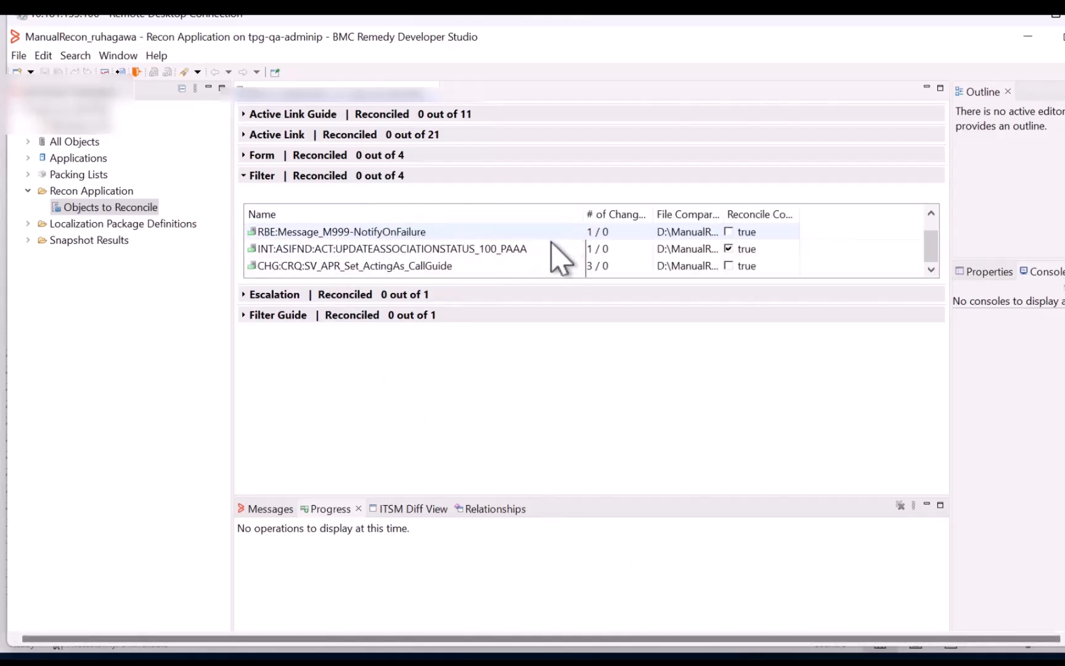
{"action": "left_click", "coordinate": [359, 234]}
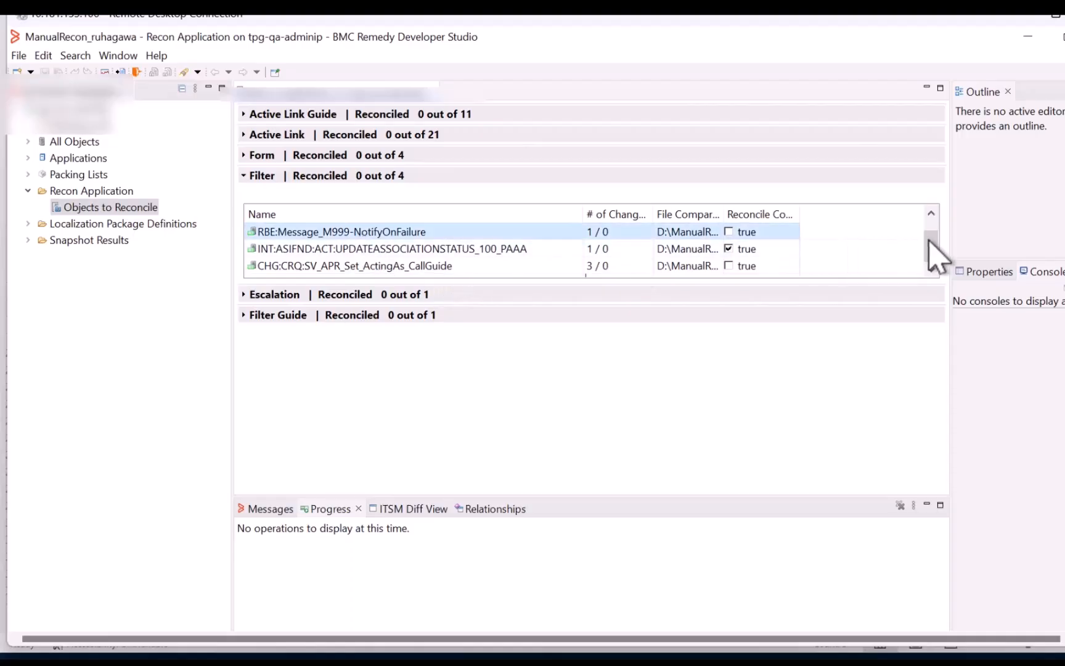
{"action": "left_click_drag", "start_coordinate": [932, 239], "coordinate": [932, 221]}
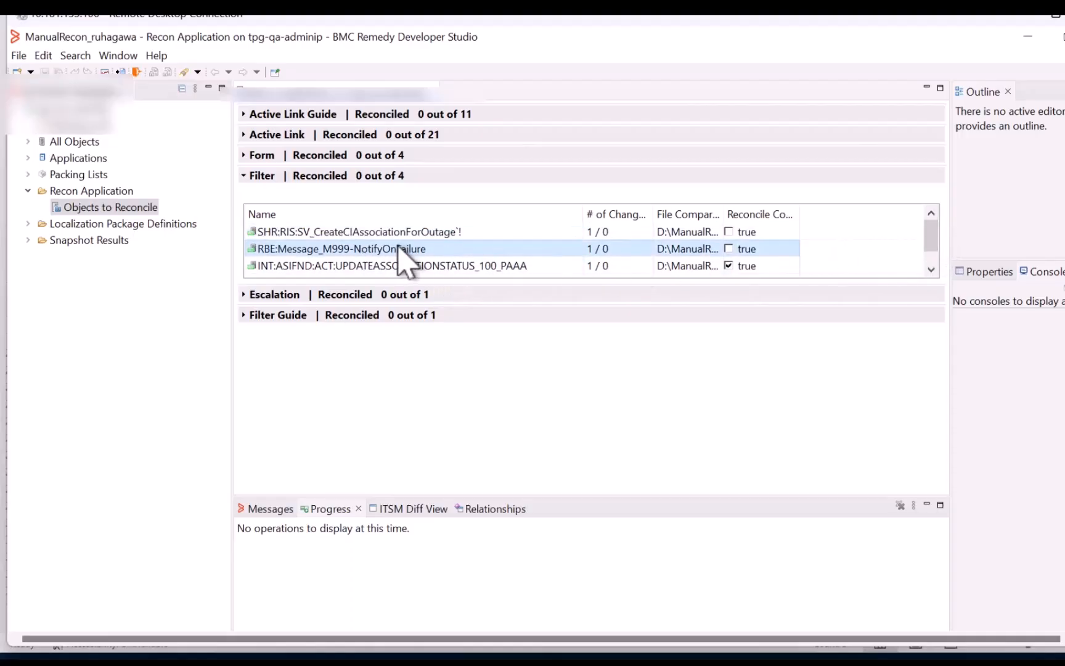
{"action": "key", "text": "alt+Tab"}
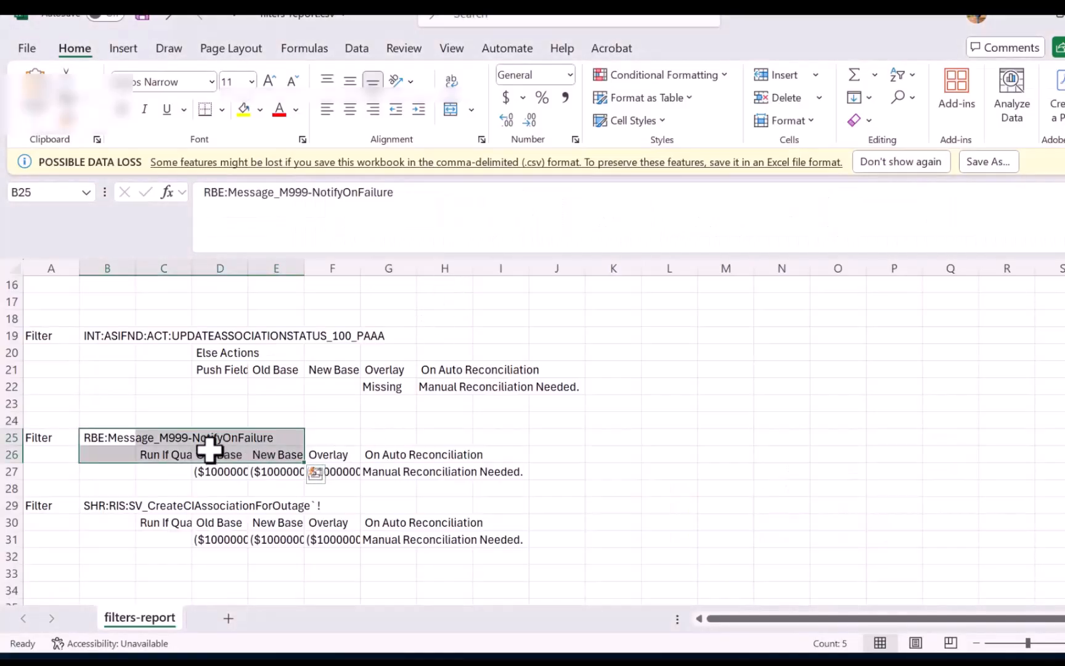
{"action": "key", "text": "alt+Tab"}
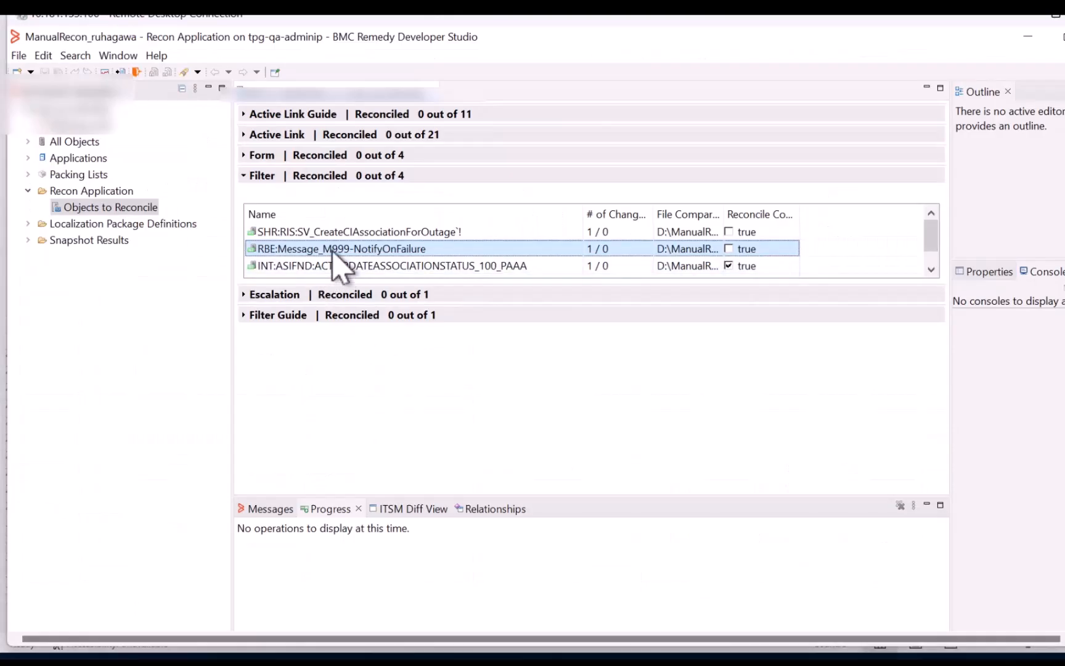
Start reconciling RBE:Message_M999-NotifyOnFailure, open its Run If Qualification difference and maximize the comparison editor
{"action": "right_click", "coordinate": [324, 249]}
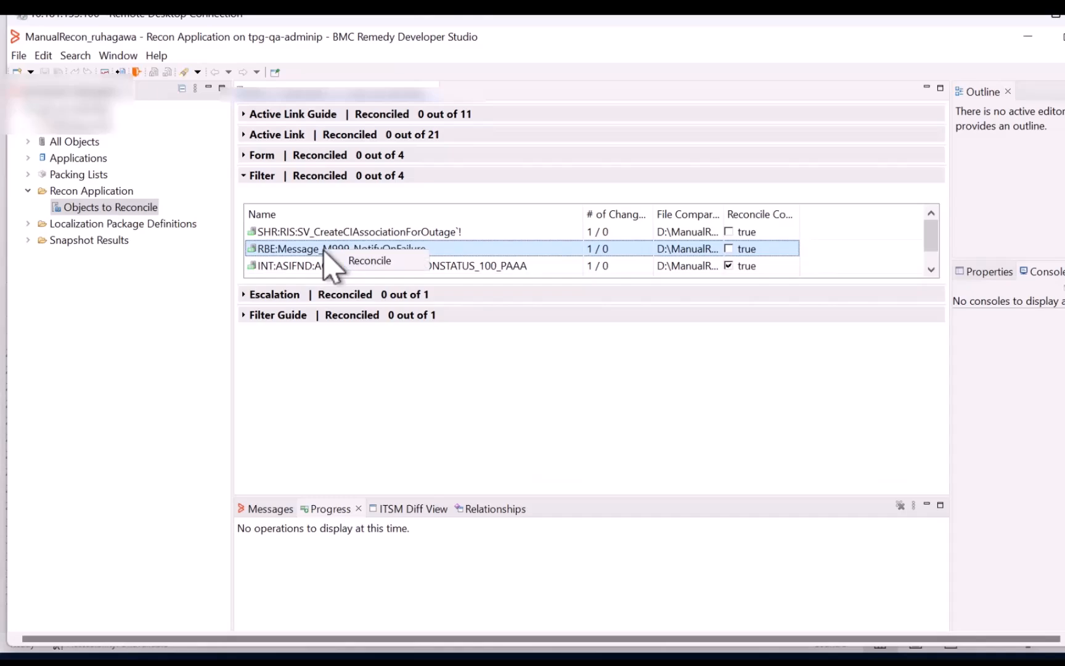
{"action": "left_click", "coordinate": [380, 262]}
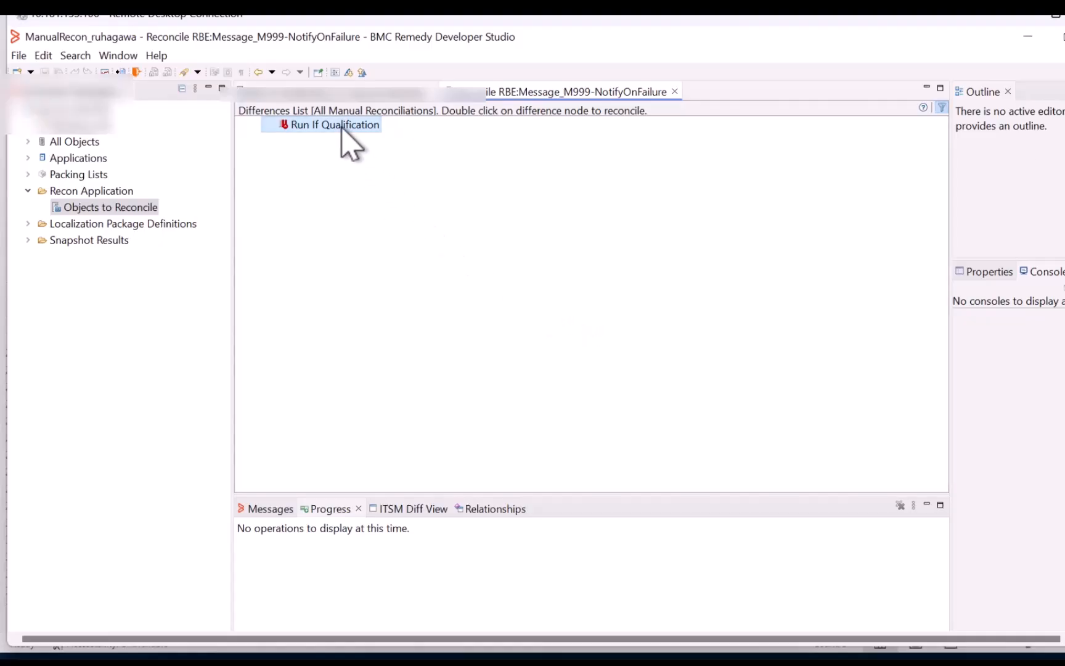
{"action": "double_click", "coordinate": [342, 126]}
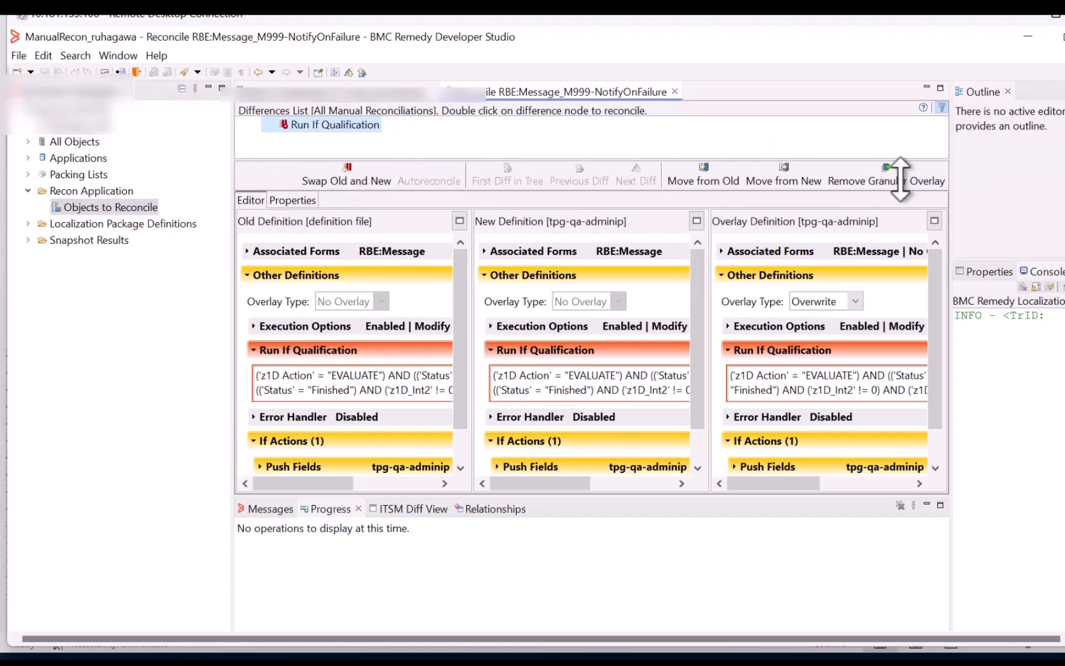
{"action": "left_click", "coordinate": [941, 88]}
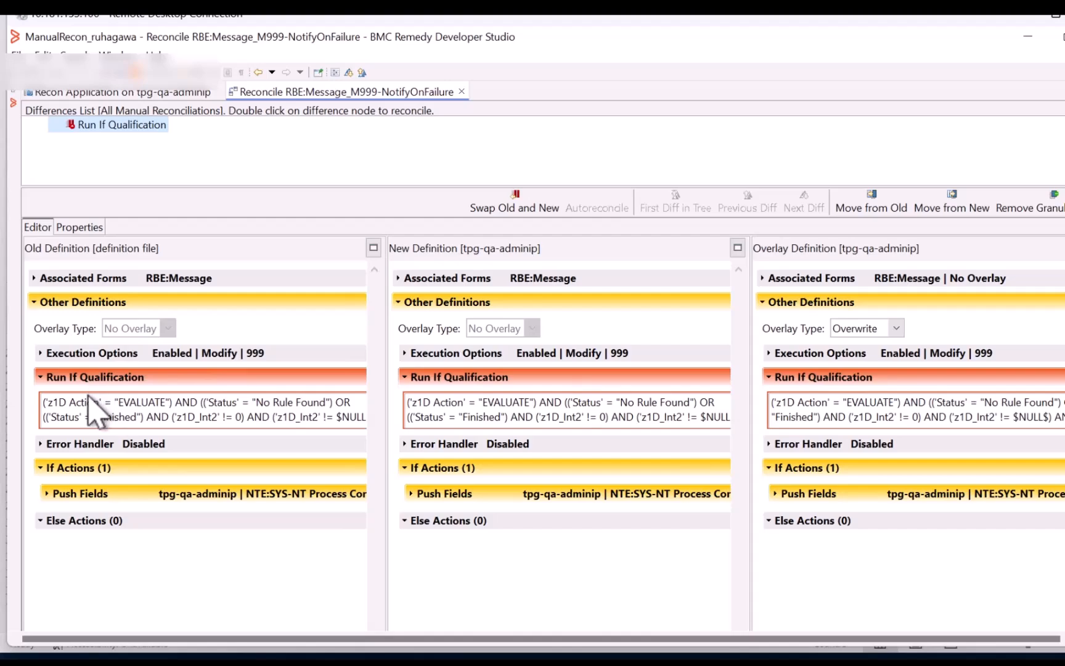
Copy the entire Run If Qualification expression from the New Definition of RBE:Message_M999-NotifyOnFailure
{"action": "left_click", "coordinate": [92, 416]}
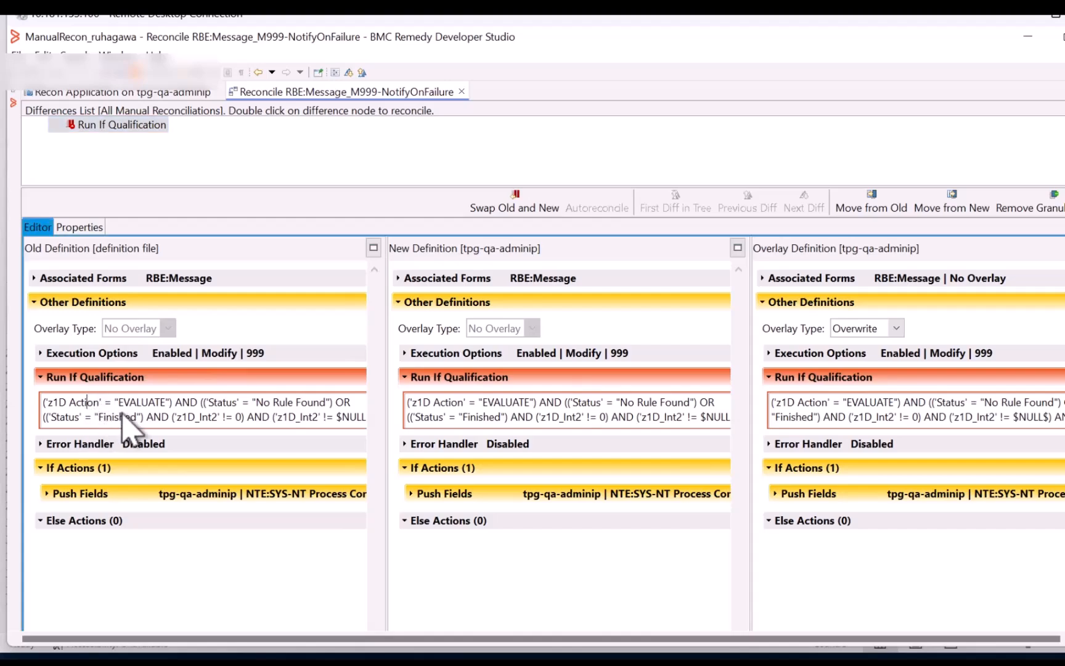
{"action": "left_click", "coordinate": [534, 418]}
{"action": "left_click", "coordinate": [661, 418]}
{"action": "key", "text": "ctrl+a"}
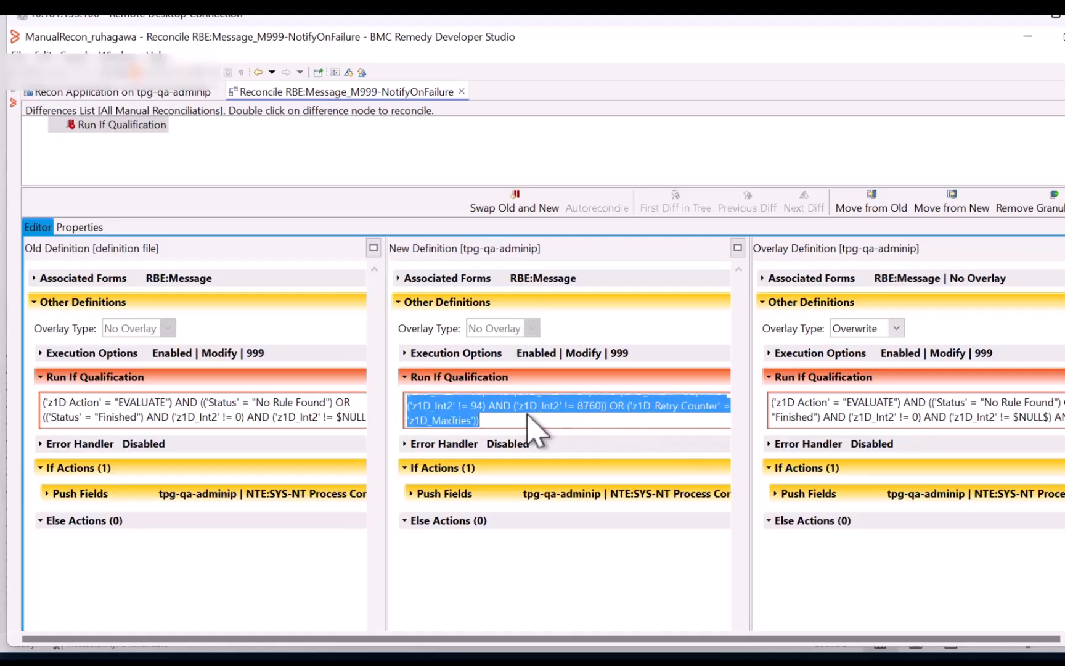
{"action": "key", "text": "alt+Tab"}
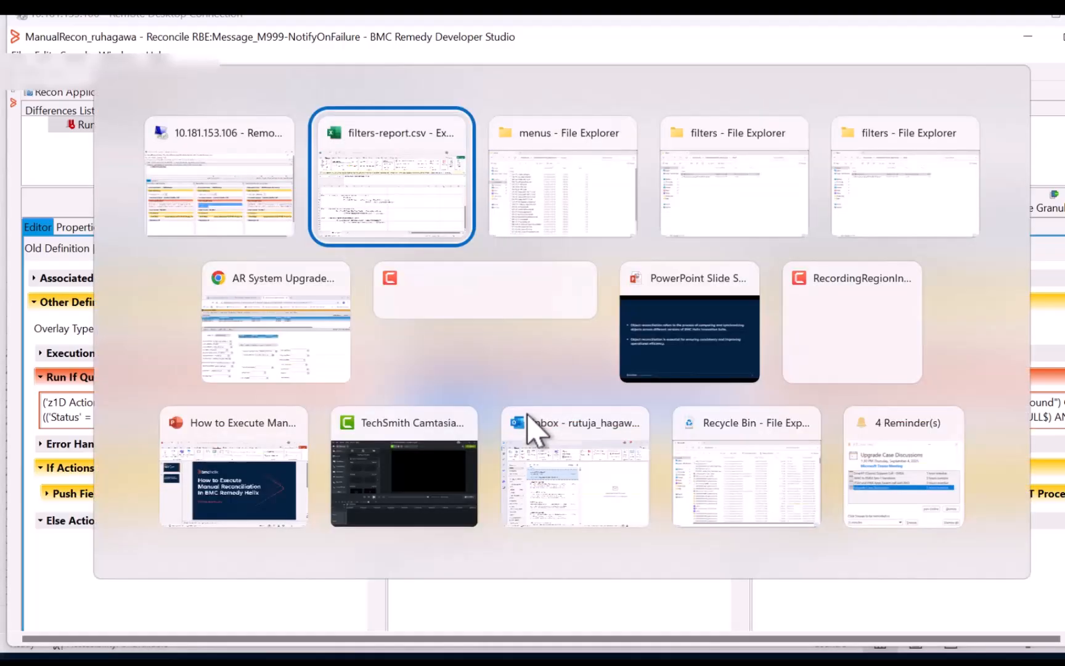
{"action": "key", "text": "alt+Tab"}
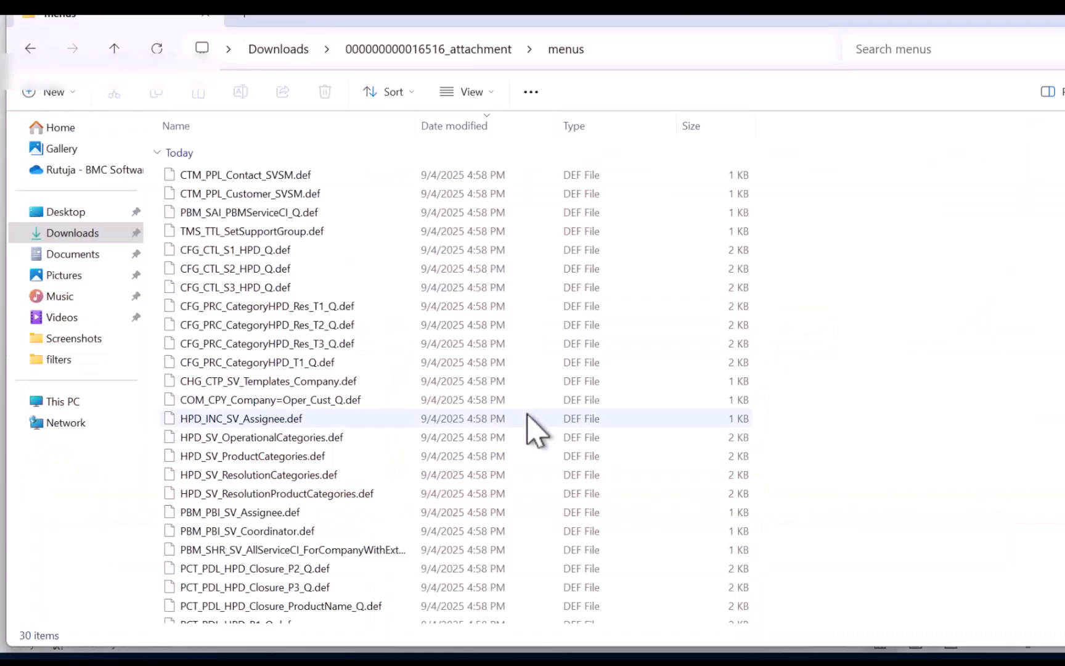
{"action": "key", "text": "alt+Tab"}
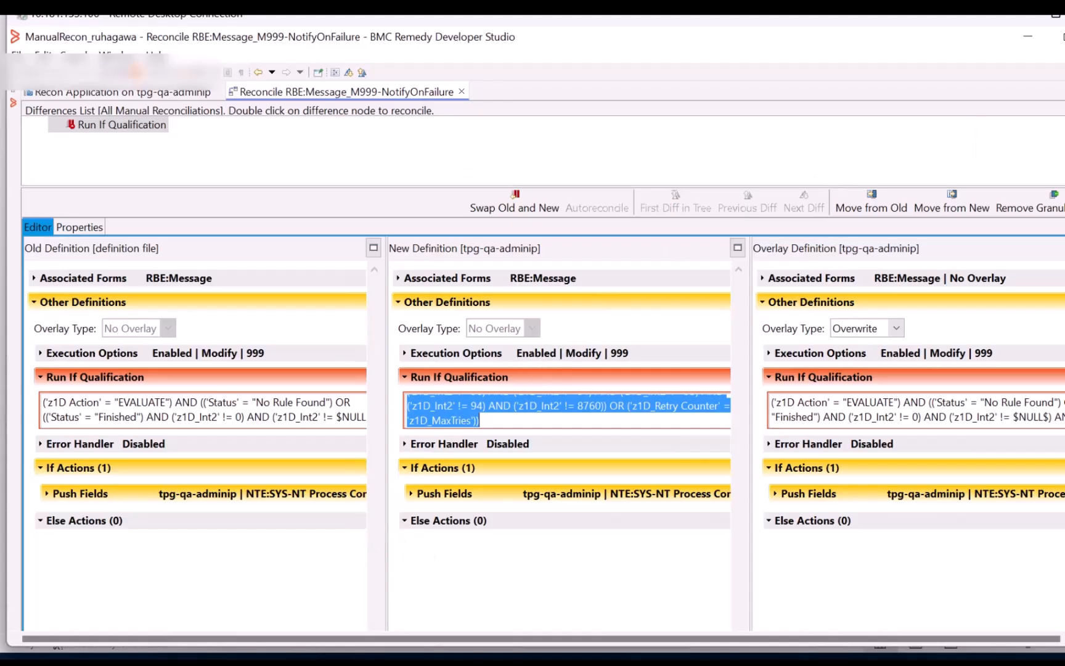
{"action": "left_click", "coordinate": [1055, 15]}
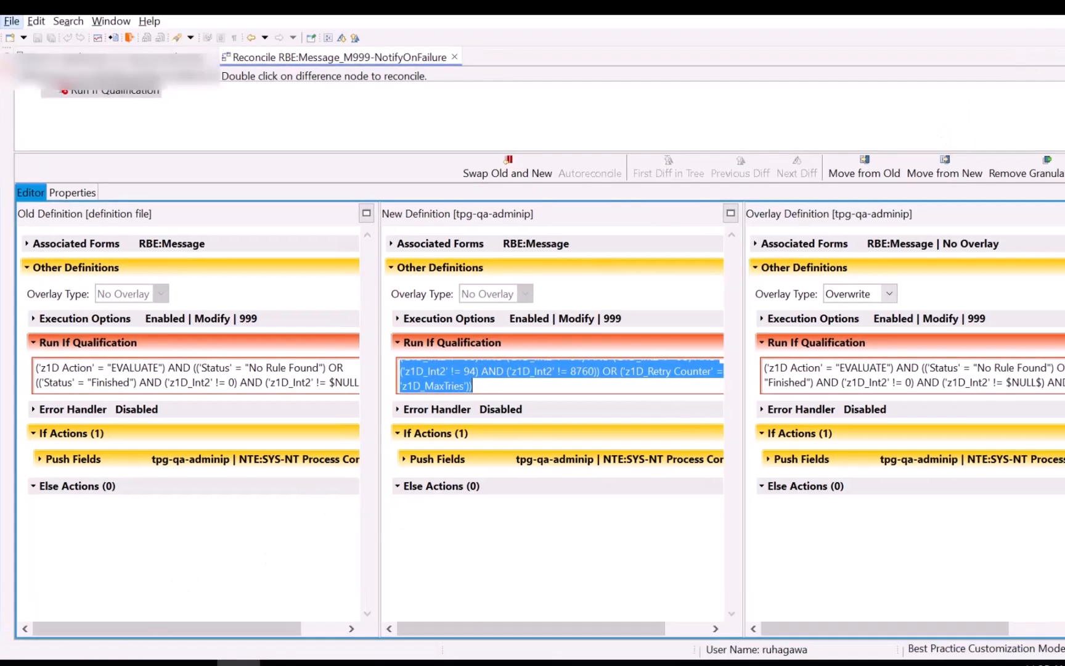
{"action": "type", "text": "note"}
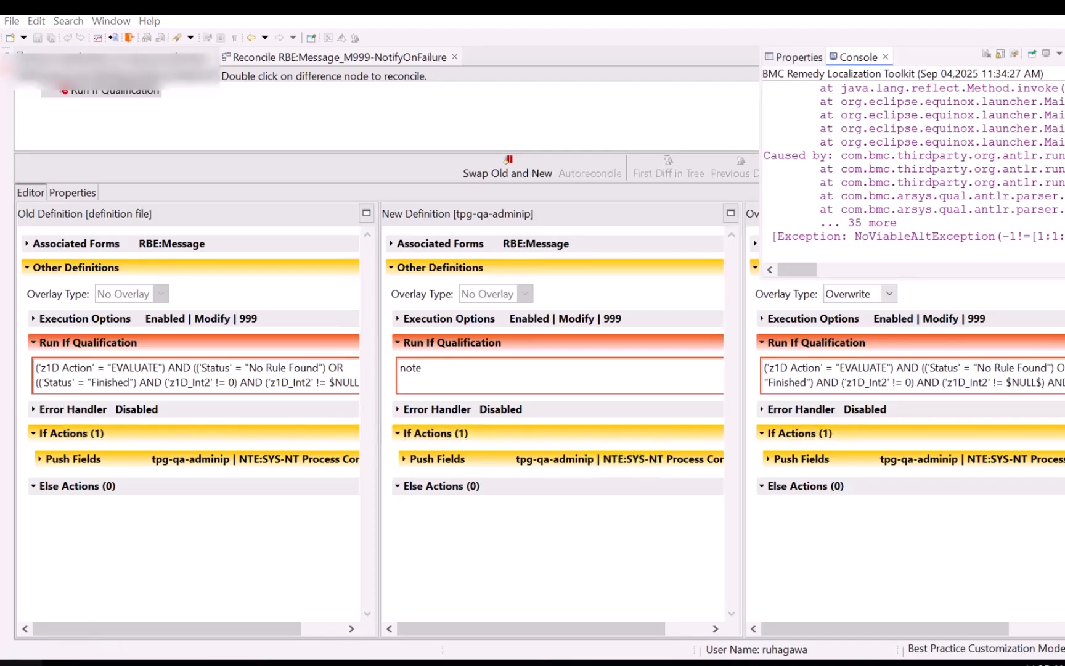
Open Notepad, paste the copied New Definition qualification, enable Word Wrap and add a line break after it
{"action": "left_click", "coordinate": [21, 663]}
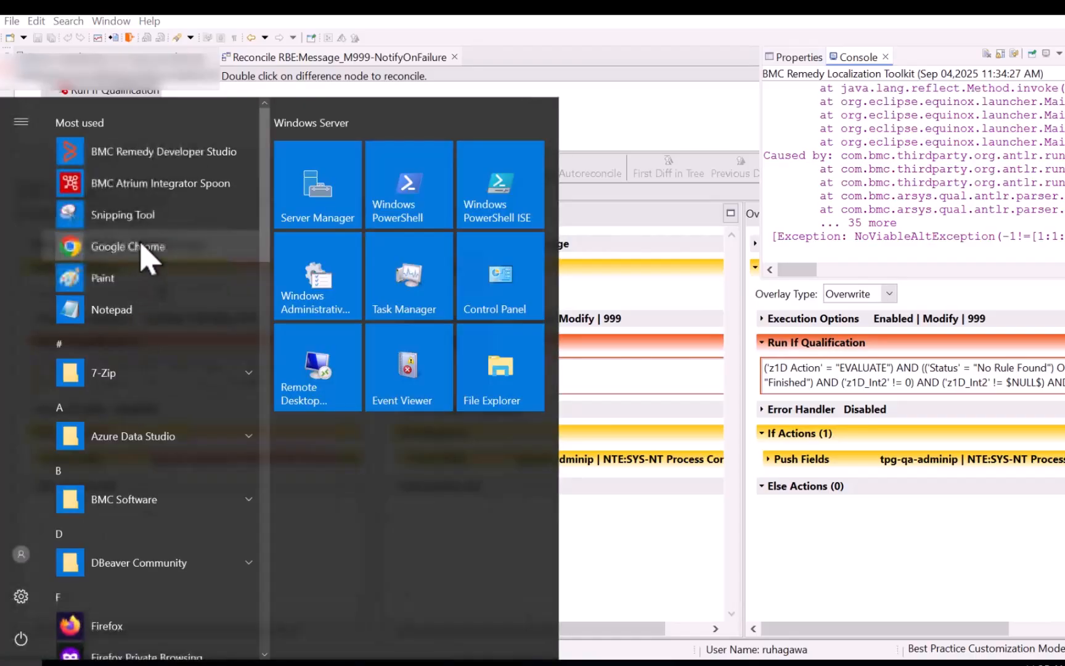
{"action": "left_click", "coordinate": [127, 312]}
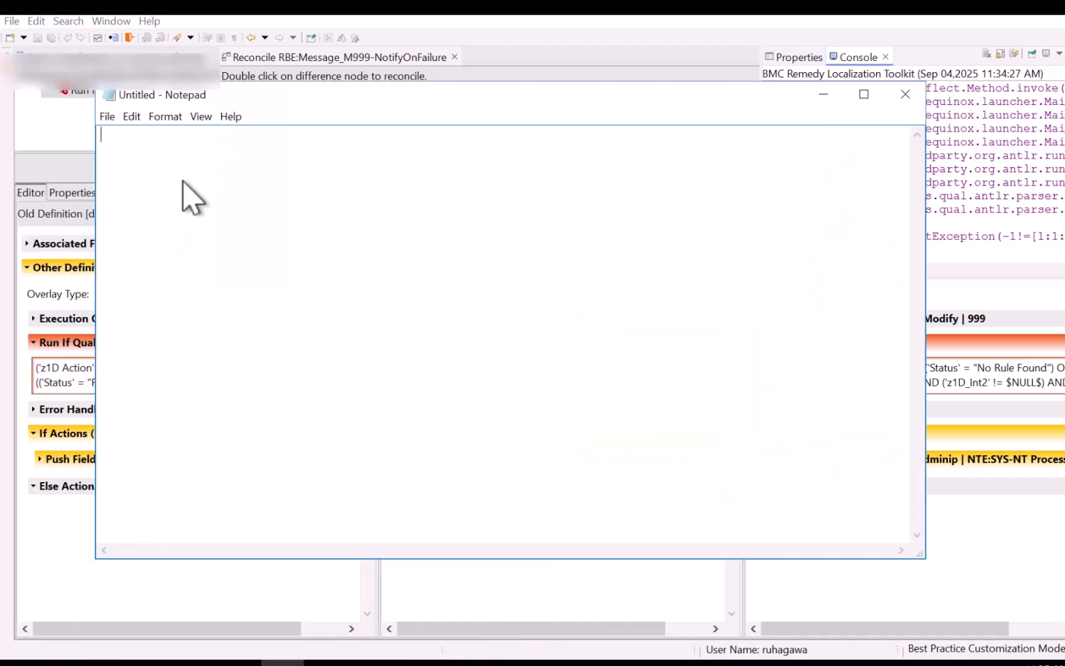
{"action": "key", "text": "ctrl+v"}
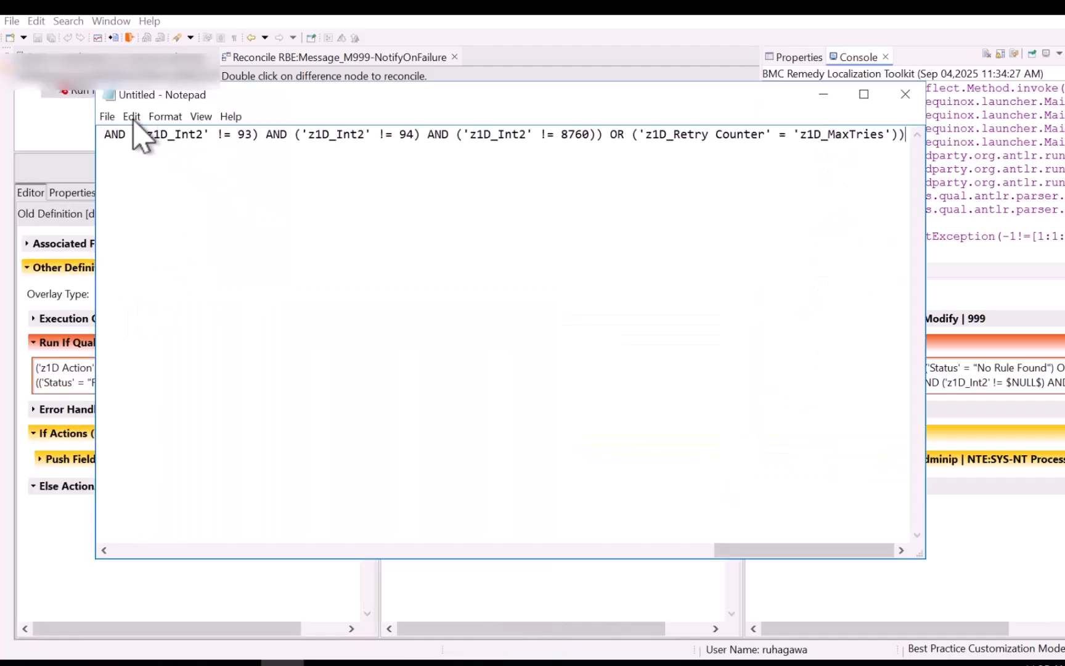
{"action": "left_click", "coordinate": [192, 119]}
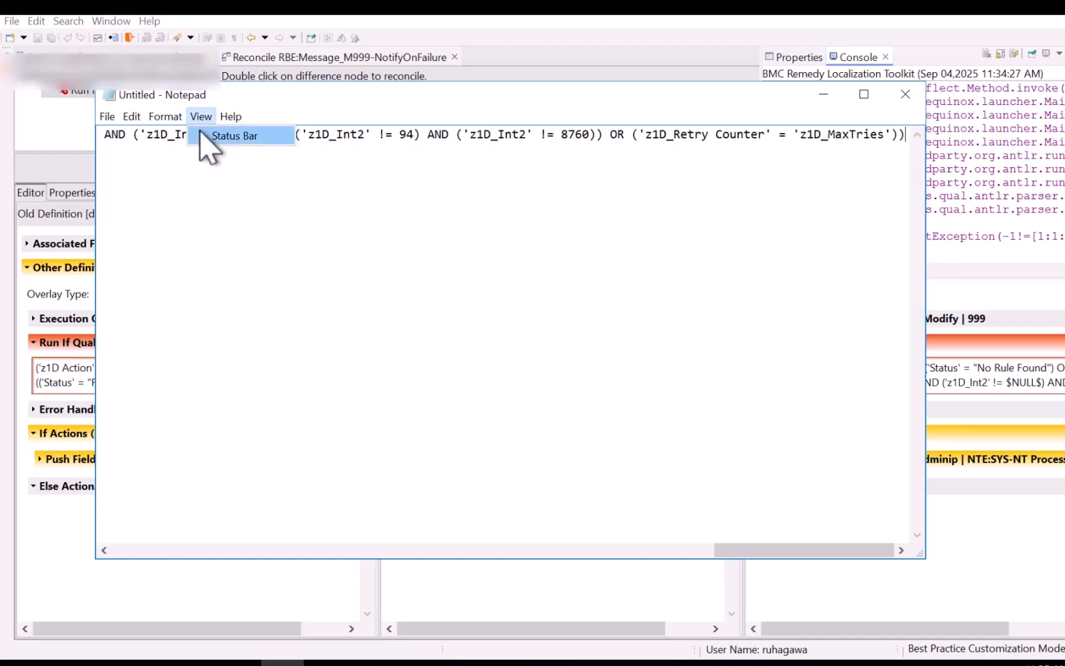
{"action": "left_click", "coordinate": [154, 119]}
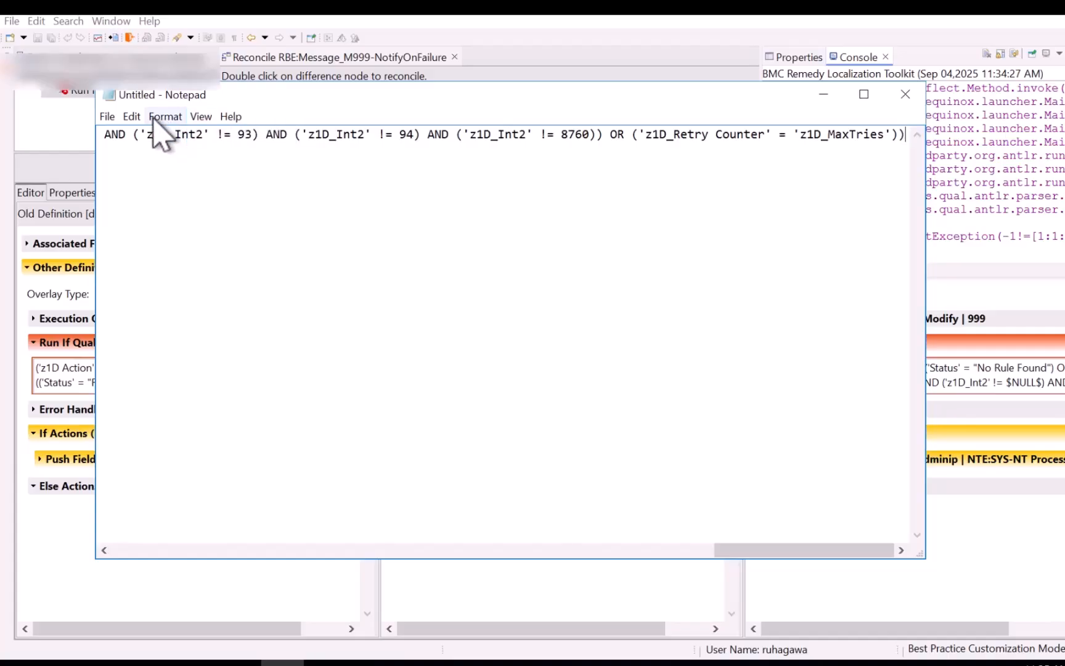
{"action": "left_click", "coordinate": [154, 120]}
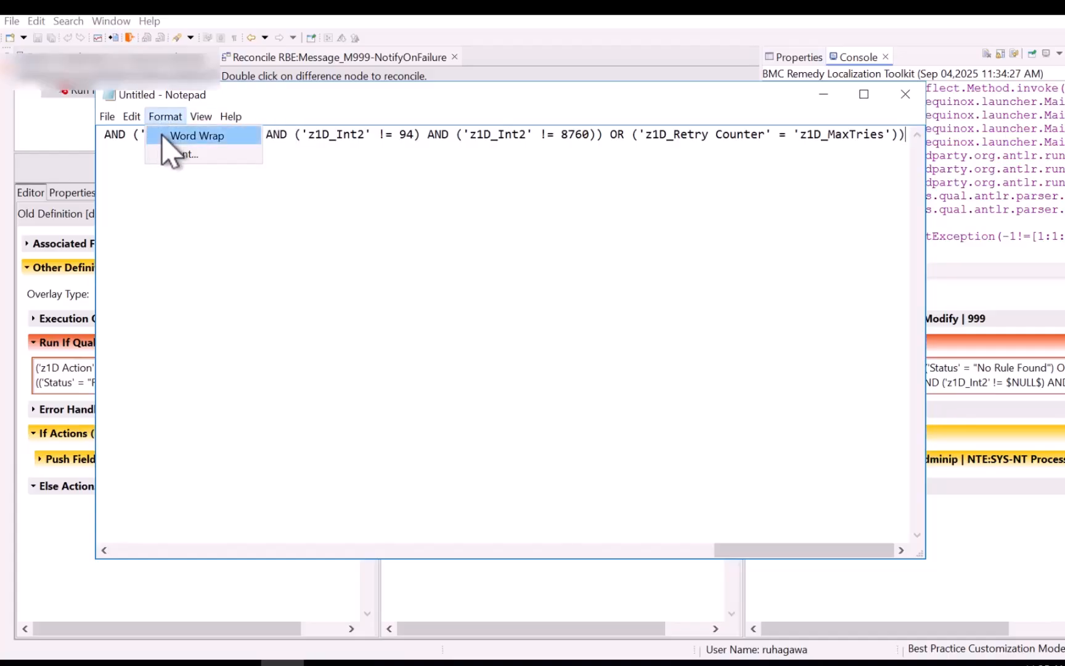
{"action": "left_click", "coordinate": [170, 137]}
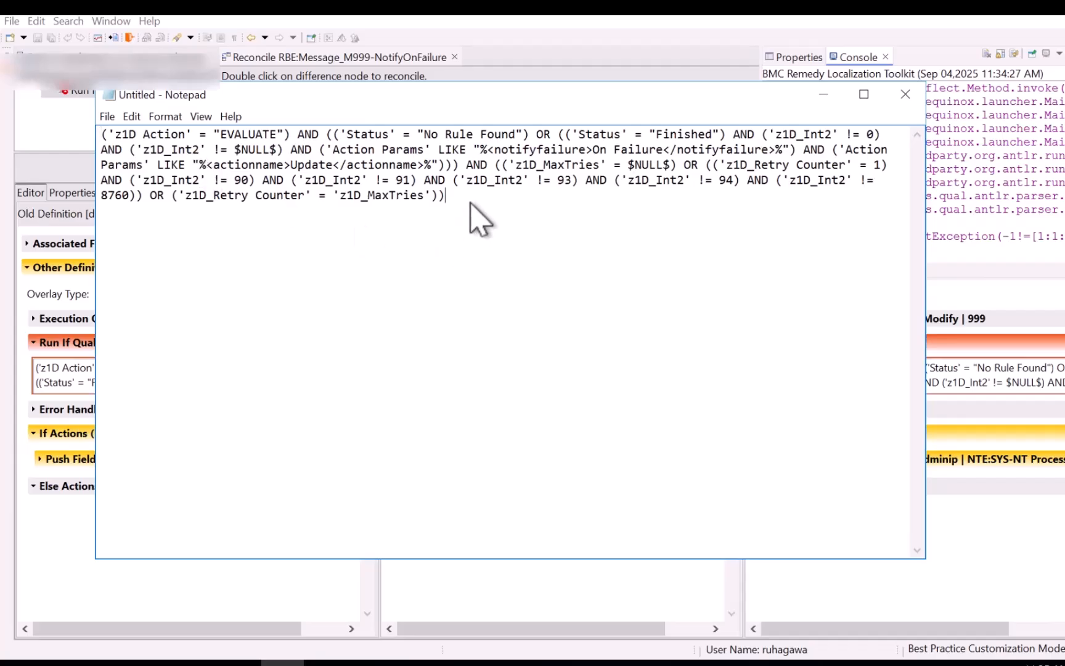
{"action": "key", "text": "Return"}
Return to the comparison editor and undo the accidental "note" replacement in the New Definition's Run If Qualification
{"action": "left_click", "coordinate": [957, 370]}
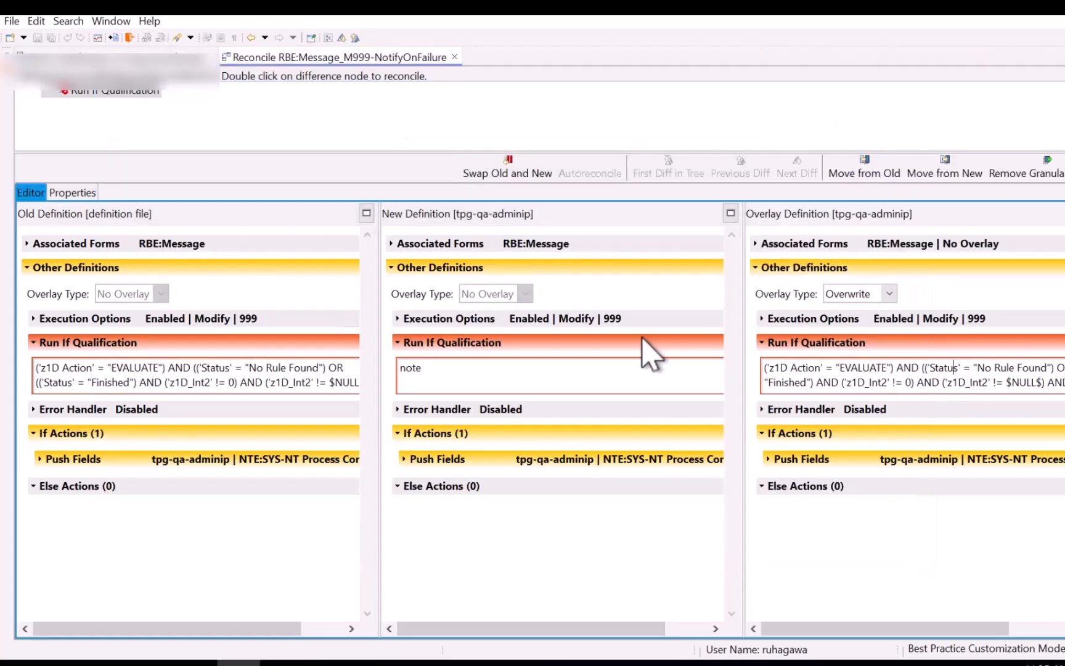
{"action": "left_click", "coordinate": [802, 382]}
{"action": "left_click", "coordinate": [579, 376]}
{"action": "key", "text": "BackSpace"}
{"action": "key", "text": "BackSpace"}
{"action": "key", "text": "BackSpace"}
{"action": "key", "text": "ctrl+z"}
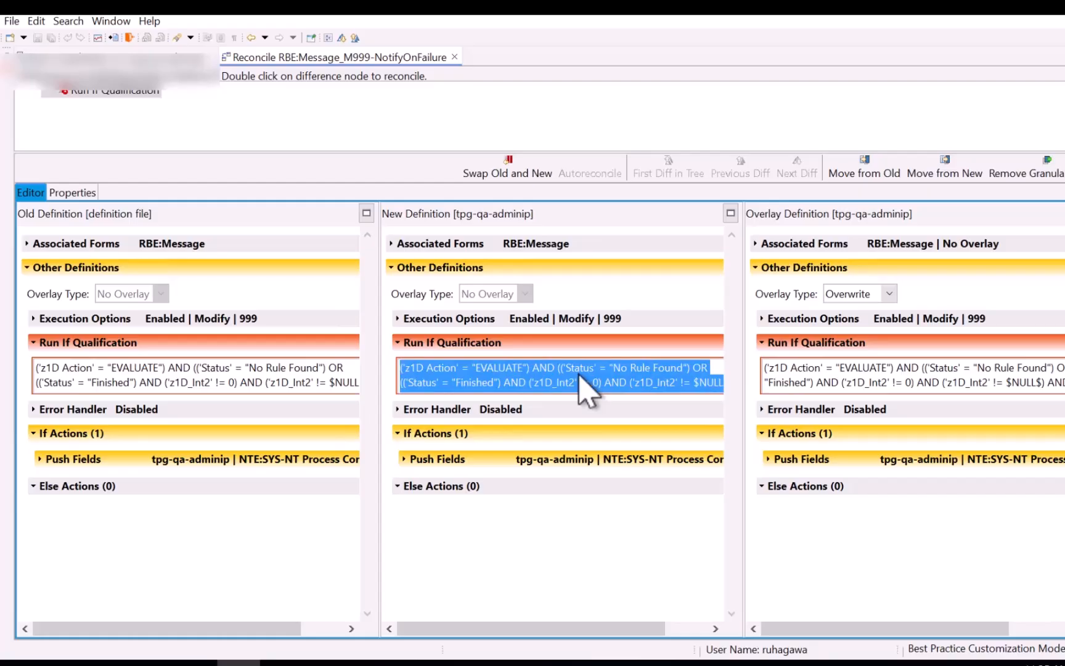
Copy the entire Run If Qualification expression from the Overlay Definition of RBE:Message_M999-NotifyOnFailure
{"action": "left_click", "coordinate": [800, 380]}
{"action": "key", "text": "ctrl+a"}
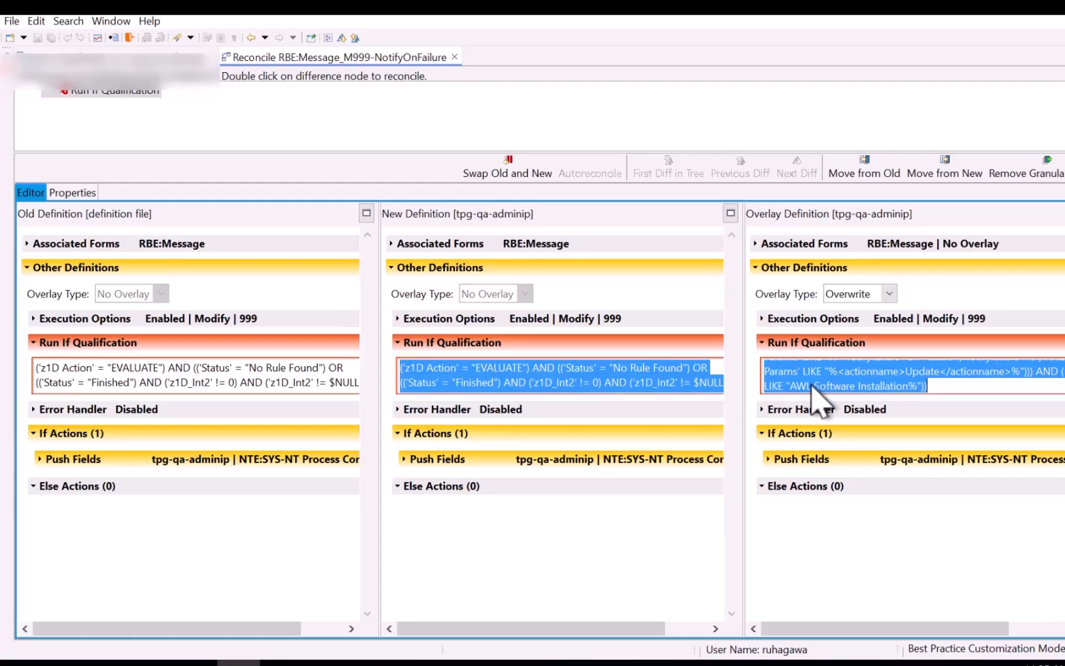
{"action": "key", "text": "ctrl+c"}
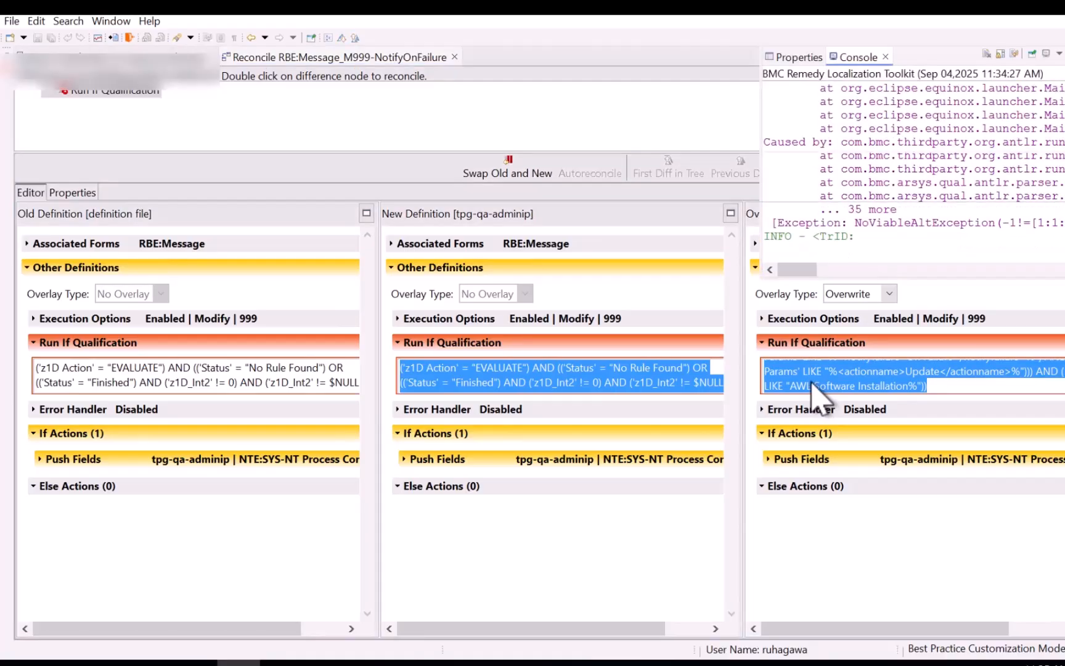
{"action": "left_click", "coordinate": [814, 380]}
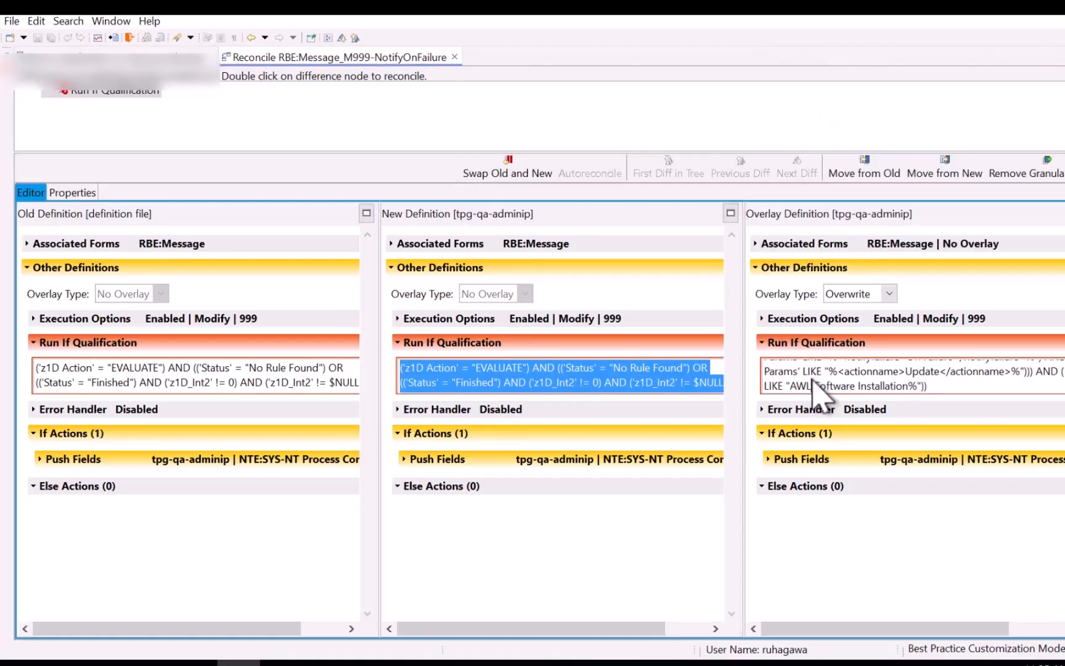
{"action": "double_click", "coordinate": [883, 380]}
{"action": "left_click_drag", "start_coordinate": [944, 387], "coordinate": [747, 363]}
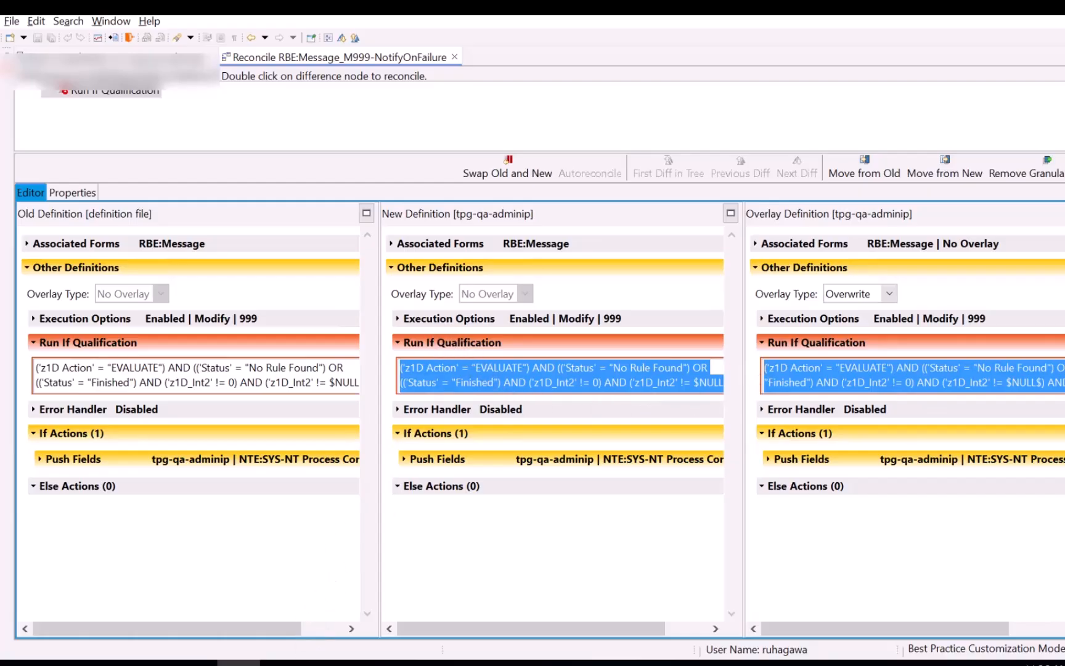
Switch to the open Notepad note and paste the copied Overlay Definition qualification below the New Definition expression
{"action": "left_click", "coordinate": [323, 663]}
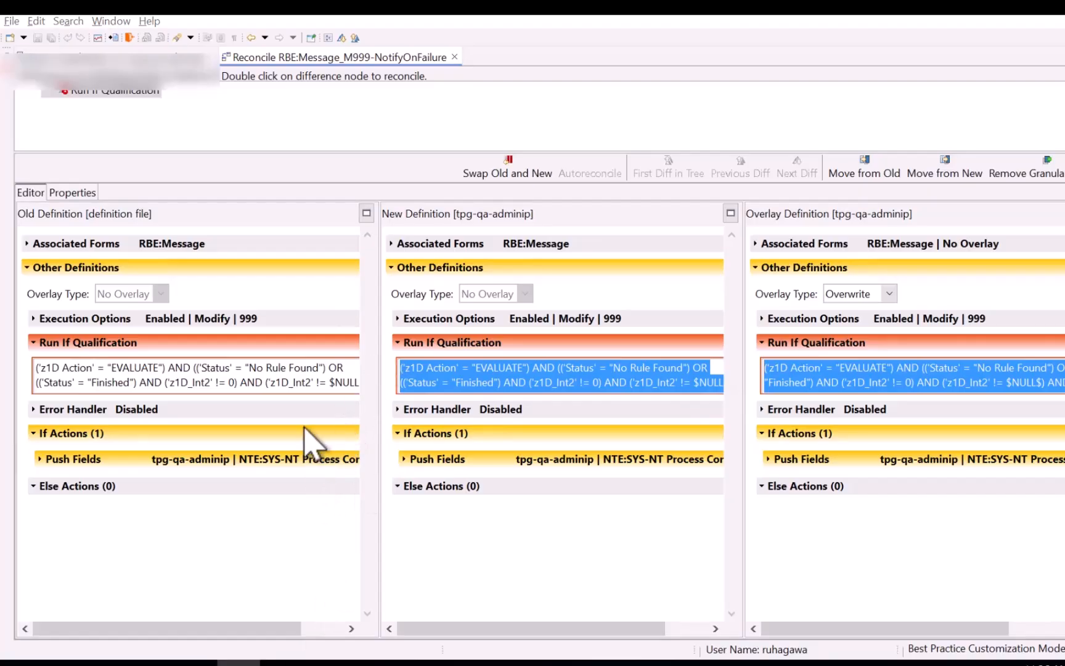
{"action": "left_click", "coordinate": [283, 663]}
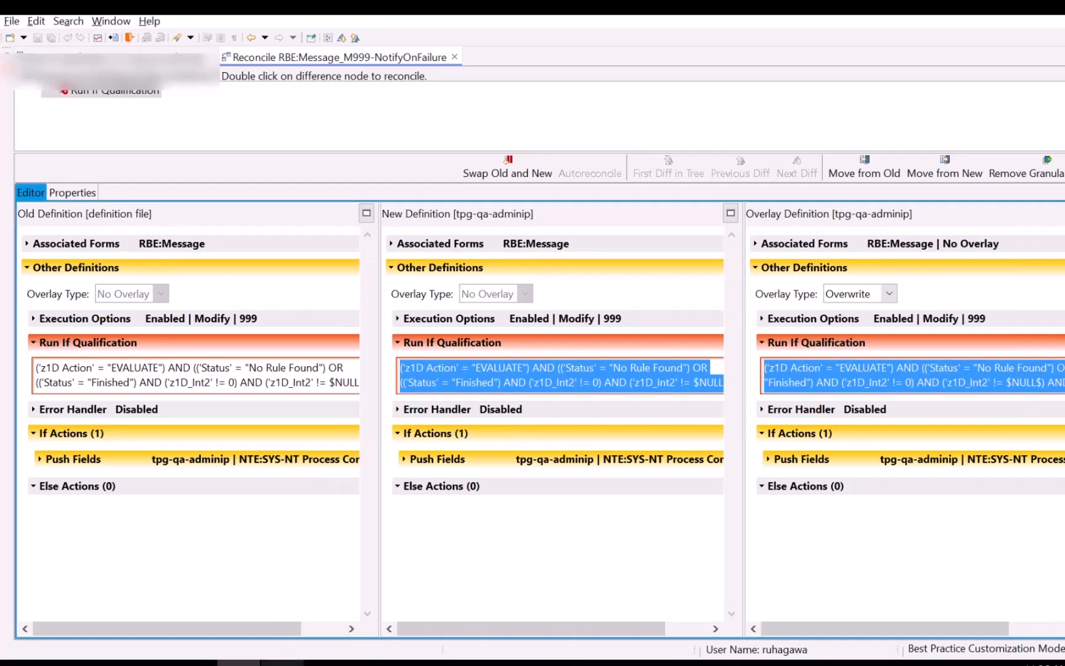
{"action": "mouse_move", "coordinate": [283, 663]}
{"action": "left_click", "coordinate": [297, 623]}
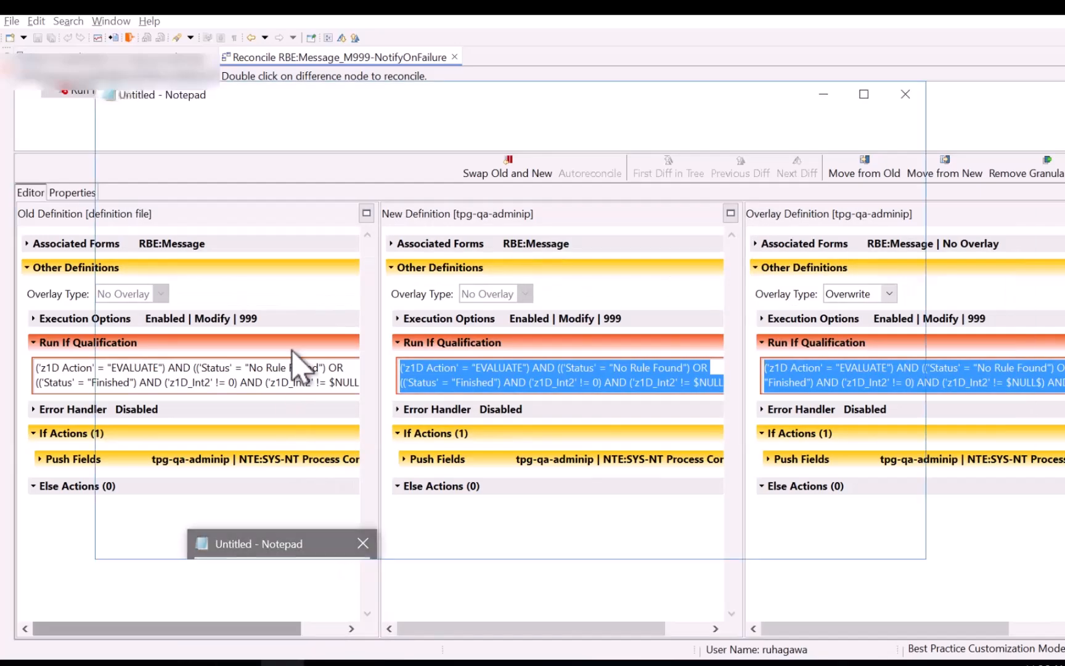
{"action": "key", "text": "Return"}
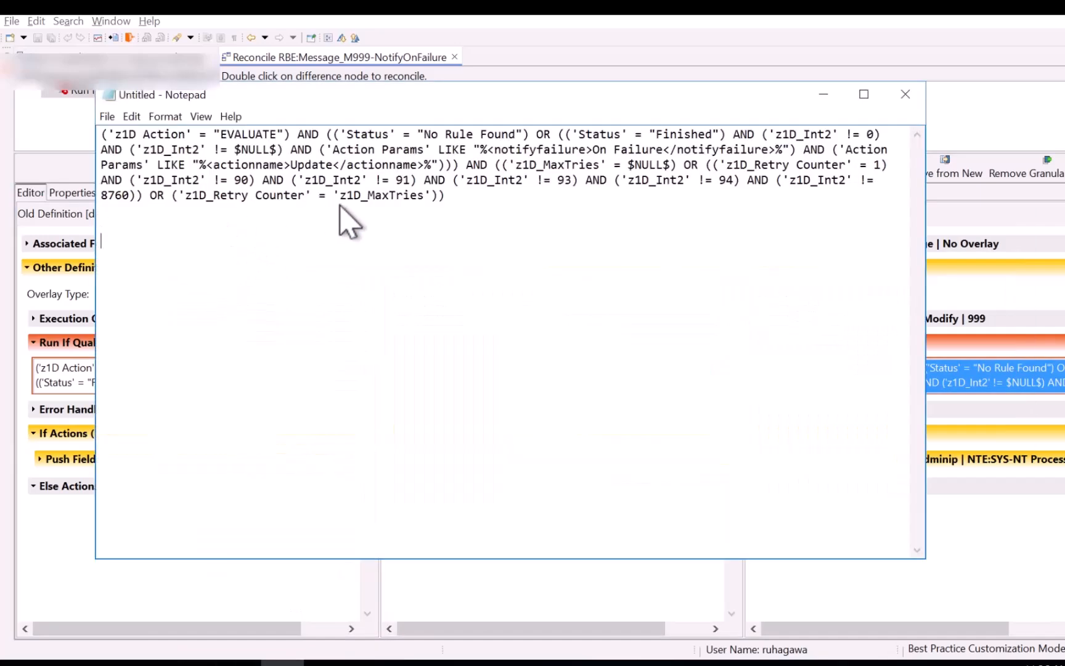
{"action": "key", "text": "ctrl+v"}
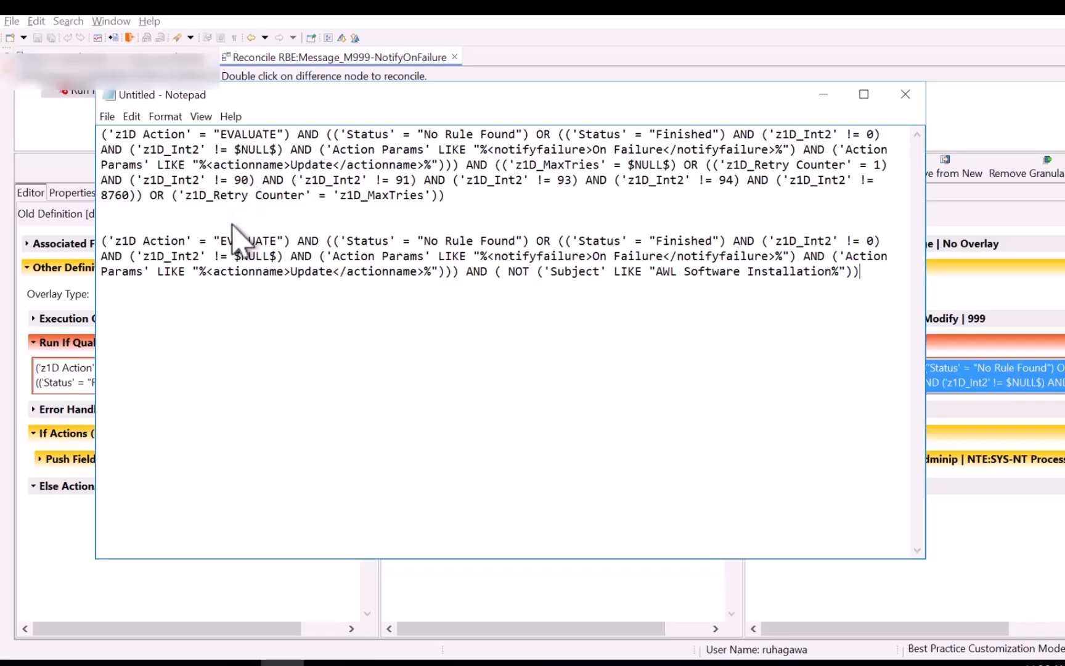
Compare the two pasted qualifications in Notepad, examining the clauses that follow the "Update" action name condition in each
{"action": "double_click", "coordinate": [250, 137]}
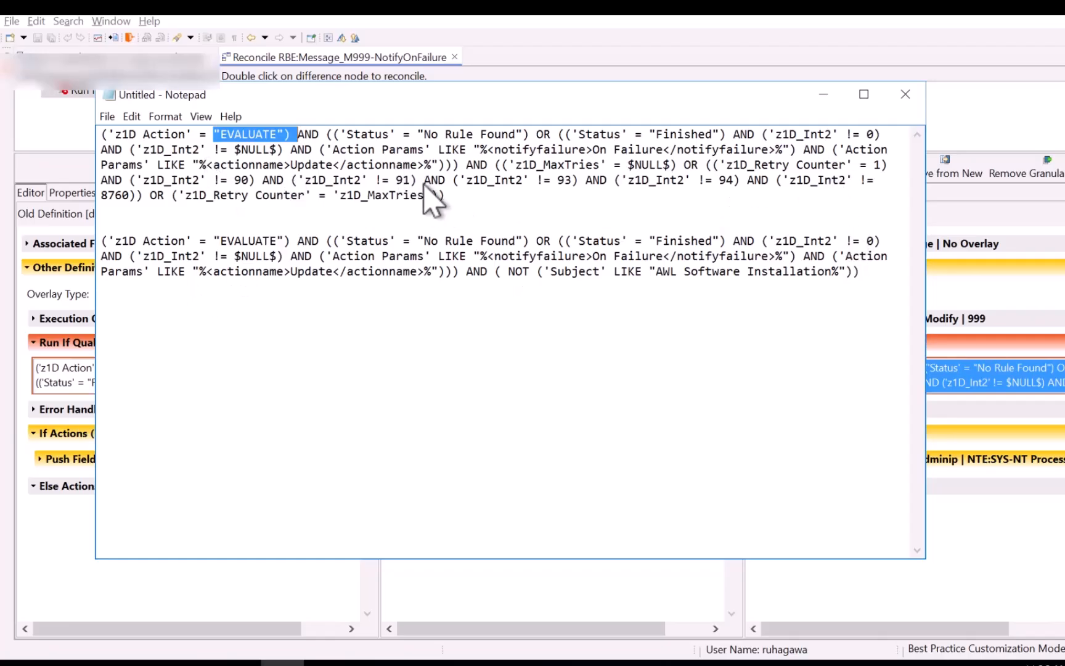
{"action": "left_click_drag", "start_coordinate": [445, 196], "coordinate": [383, 165]}
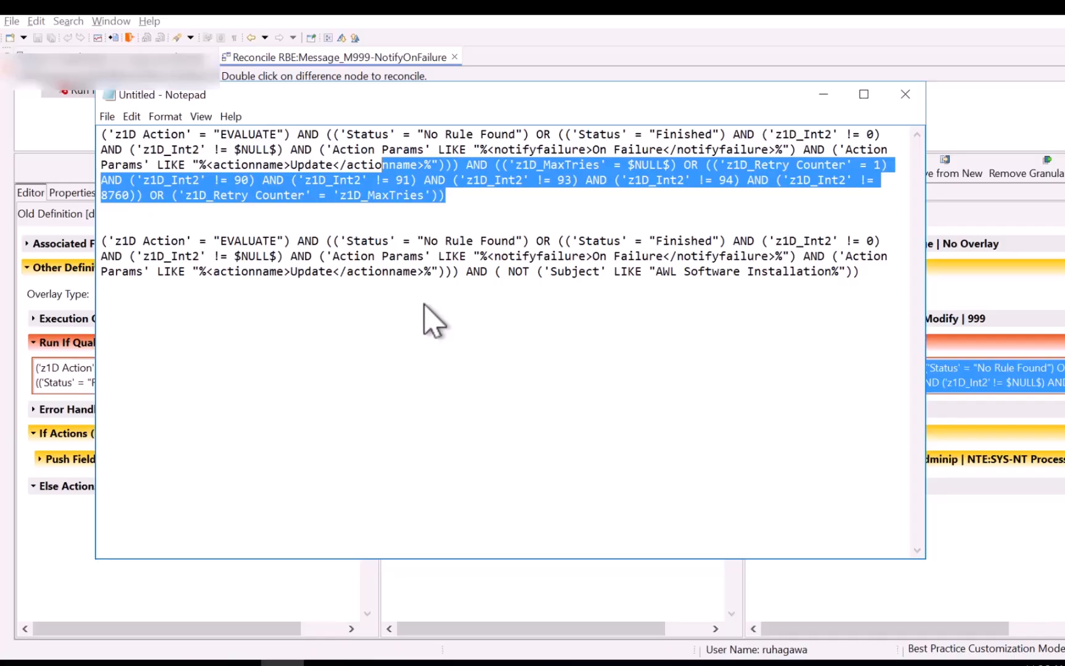
{"action": "left_click", "coordinate": [517, 304]}
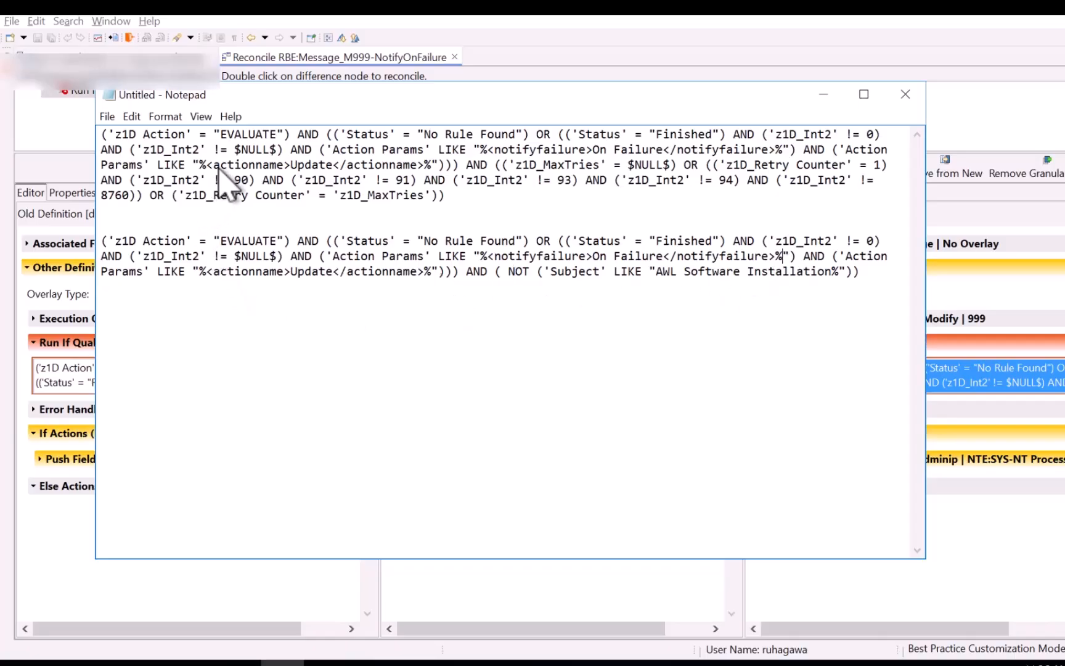
{"action": "left_click", "coordinate": [221, 166]}
{"action": "left_click_drag", "start_coordinate": [221, 166], "coordinate": [363, 167]}
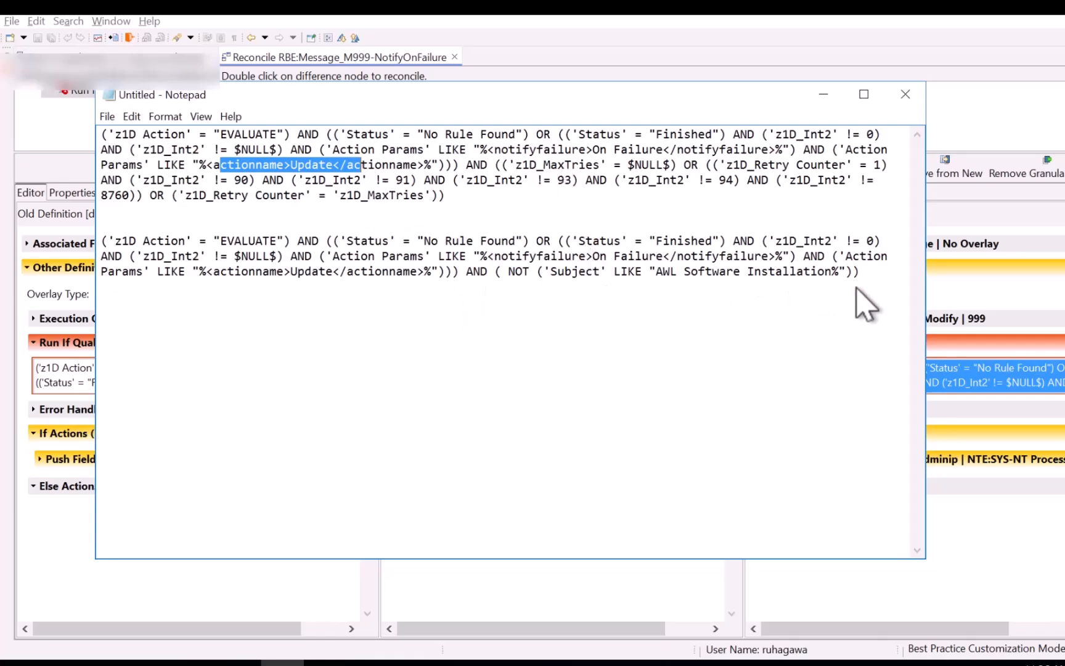
{"action": "left_click_drag", "start_coordinate": [862, 289], "coordinate": [473, 277]}
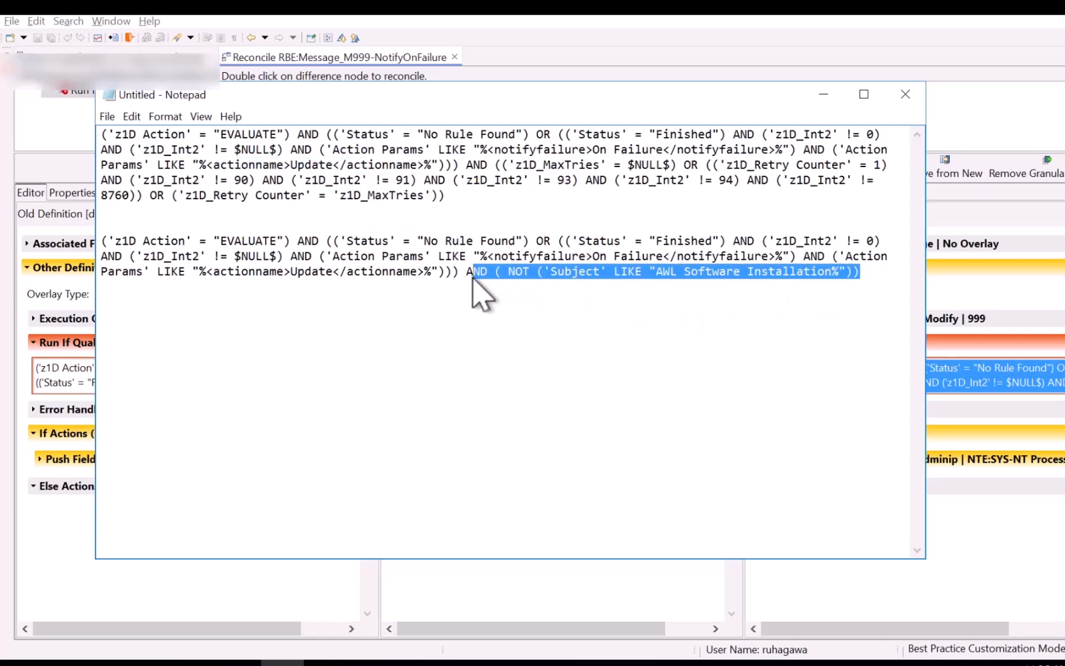
{"action": "left_click", "coordinate": [469, 165]}
{"action": "left_click", "coordinate": [493, 197], "text": "shift"}
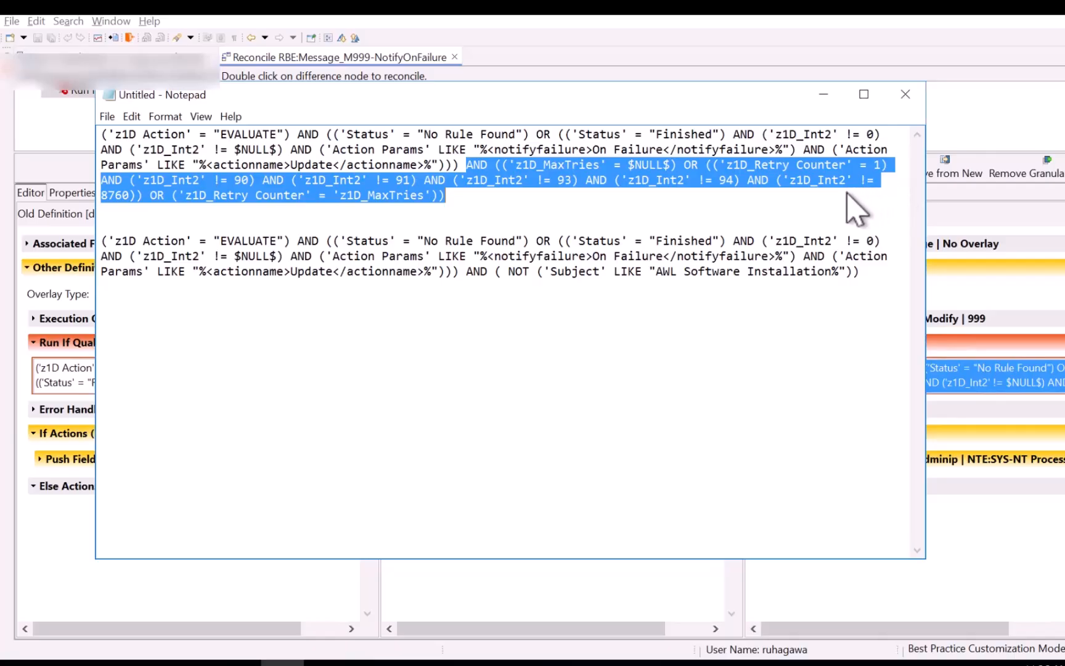
Return to the comparison editor and read through the Overlay Definition's Run If Qualification from its 'z1D_Int2' conditions onward
{"action": "left_click", "coordinate": [899, 99]}
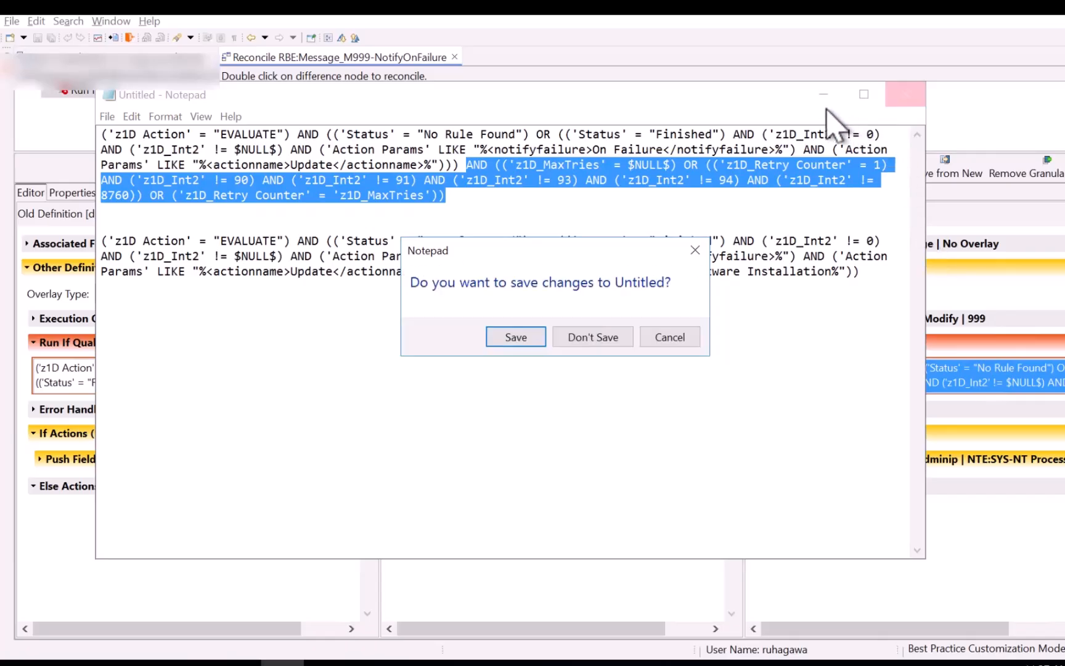
{"action": "left_click", "coordinate": [593, 336]}
{"action": "left_click", "coordinate": [852, 382]}
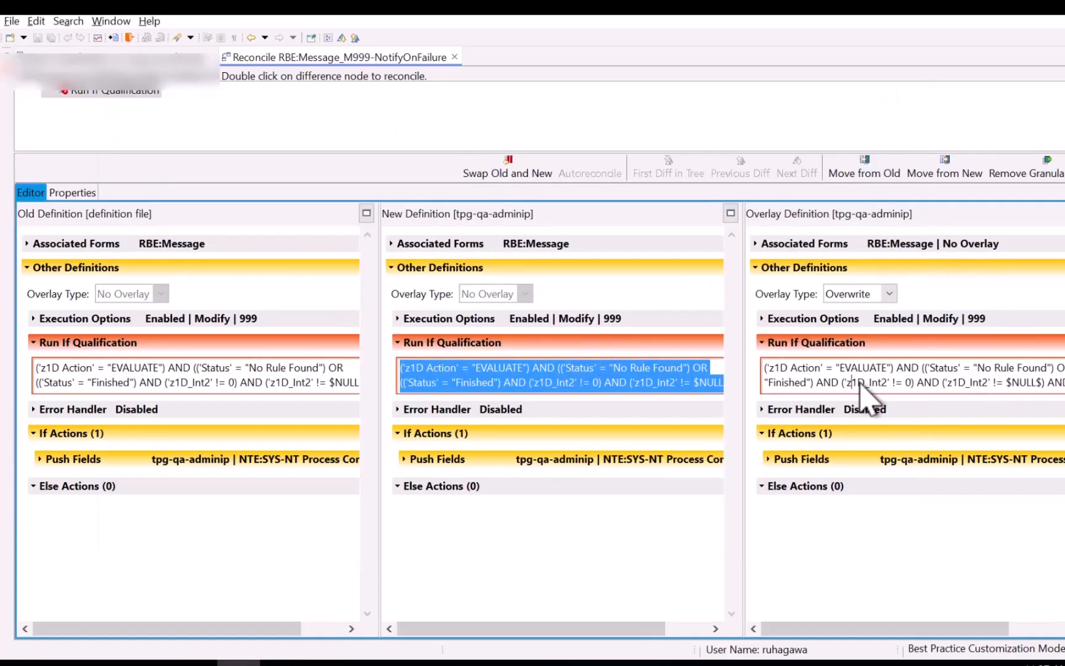
{"action": "left_click", "coordinate": [861, 382]}
{"action": "key", "text": "Right"}
{"action": "key", "text": "Right"}
{"action": "key", "text": "Right"}
{"action": "key", "text": "Right"}
{"action": "key", "text": "Right"}
{"action": "key", "text": "Right"}
{"action": "key", "text": "Right"}
{"action": "key", "text": "Right"}
{"action": "key", "text": "Right"}
{"action": "key", "text": "Right"}
{"action": "key", "text": "Right"}
{"action": "key", "text": "Right"}
{"action": "key", "text": "Right"}
{"action": "key", "text": "Right"}
{"action": "key", "text": "Right"}
{"action": "key", "text": "Right"}
{"action": "key", "text": "Right"}
{"action": "key", "text": "Right"}
{"action": "key", "text": "Right"}
{"action": "key", "text": "Right"}
{"action": "key", "text": "Right"}
{"action": "key", "text": "Right"}
{"action": "key", "text": "Right"}
{"action": "key", "text": "Right"}
{"action": "key", "text": "Right"}
{"action": "key", "text": "Right"}
{"action": "key", "text": "Right"}
{"action": "key", "text": "Right"}
{"action": "key", "text": "Right"}
{"action": "key", "text": "Right"}
{"action": "key", "text": "Right"}
{"action": "key", "text": "Right"}
{"action": "key", "text": "Right"}
{"action": "key", "text": "Right"}
{"action": "key", "text": "Right"}
{"action": "key", "text": "Right"}
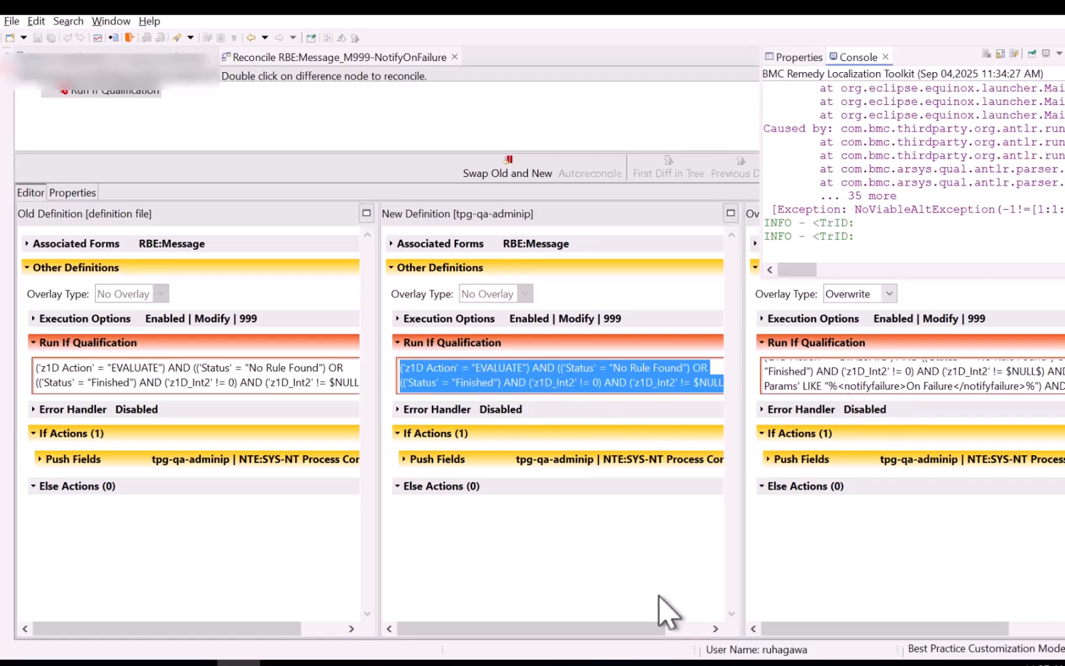
Return to Notepad, cancel closing it, and highlight the overlay clause AND ( NOT ('Subject' LIKE "AWL Software Installation%"))
{"action": "left_click", "coordinate": [283, 663]}
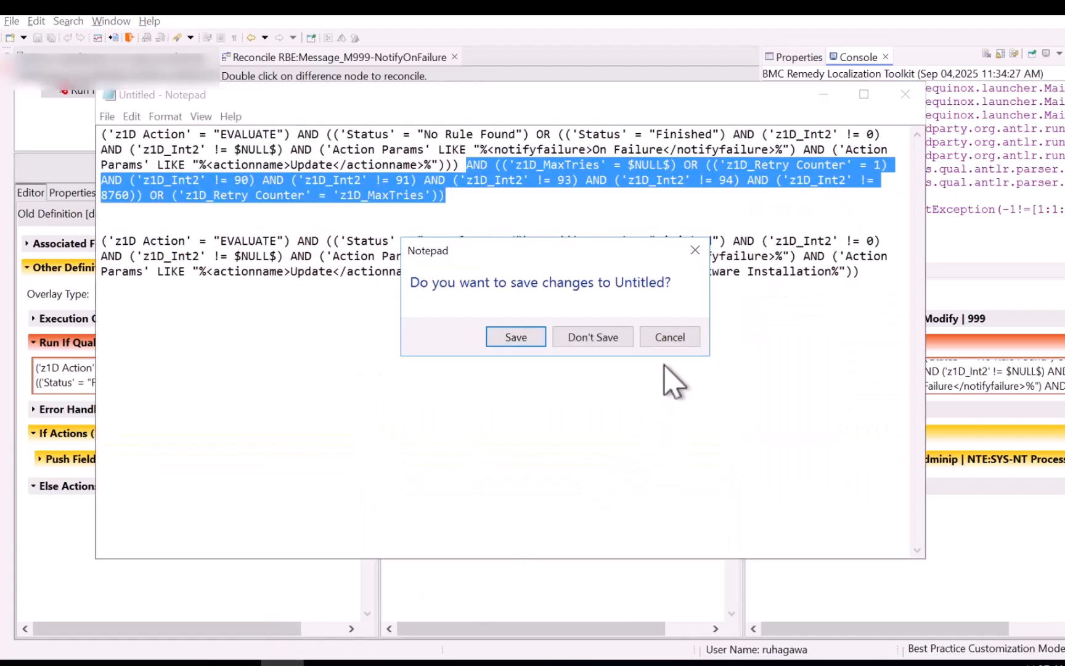
{"action": "left_click", "coordinate": [679, 338]}
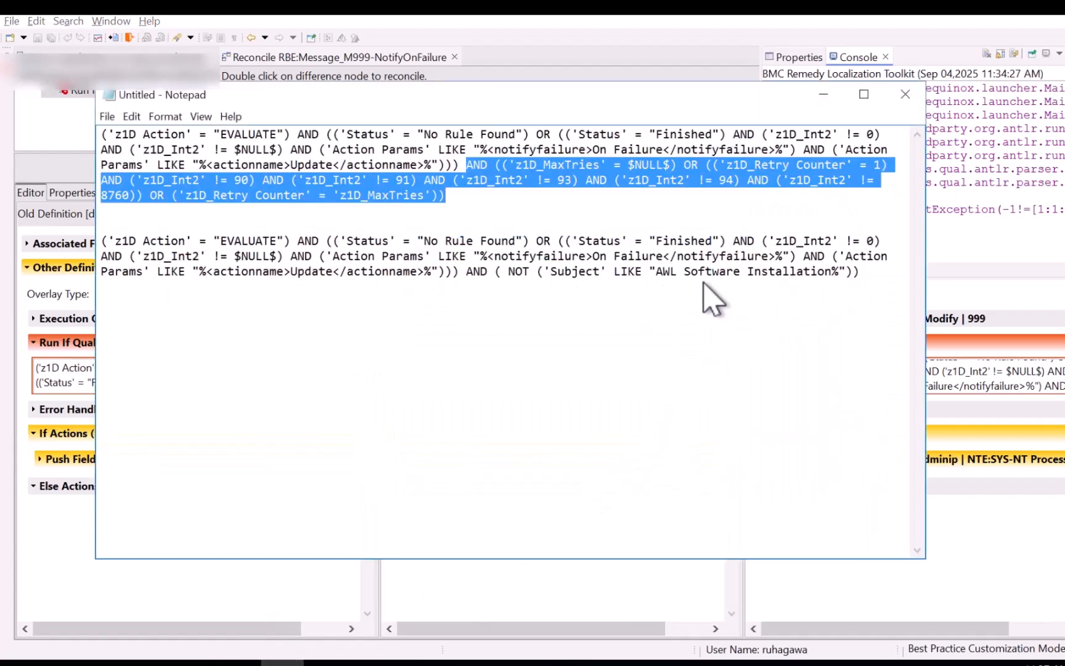
{"action": "left_click_drag", "start_coordinate": [862, 273], "coordinate": [473, 278]}
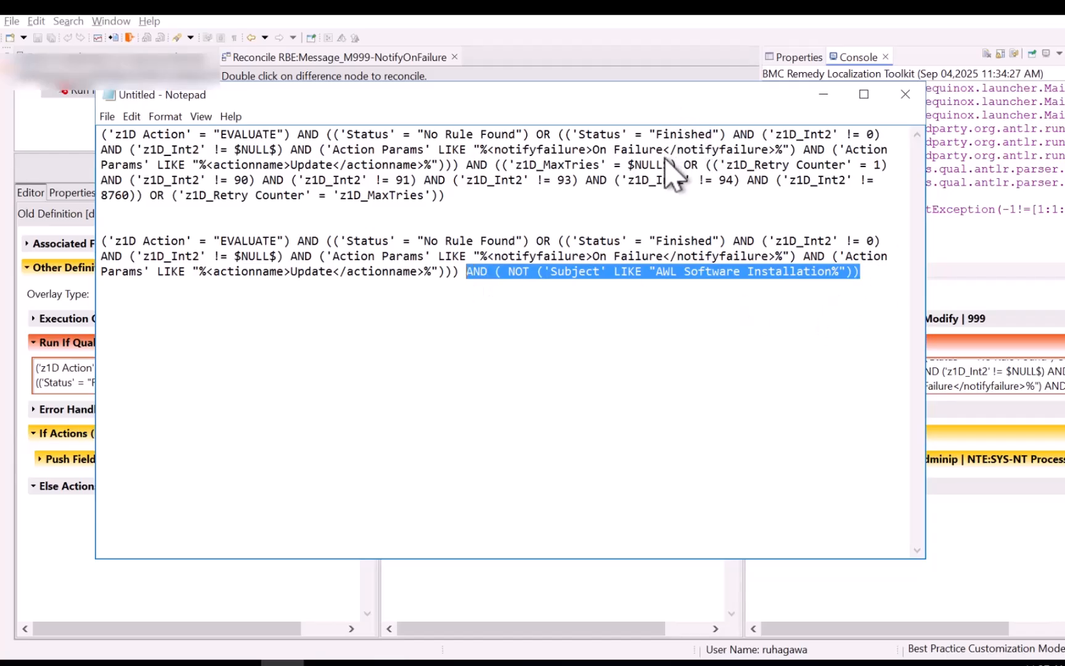
{"action": "left_click_drag", "start_coordinate": [669, 98], "coordinate": [666, 161]}
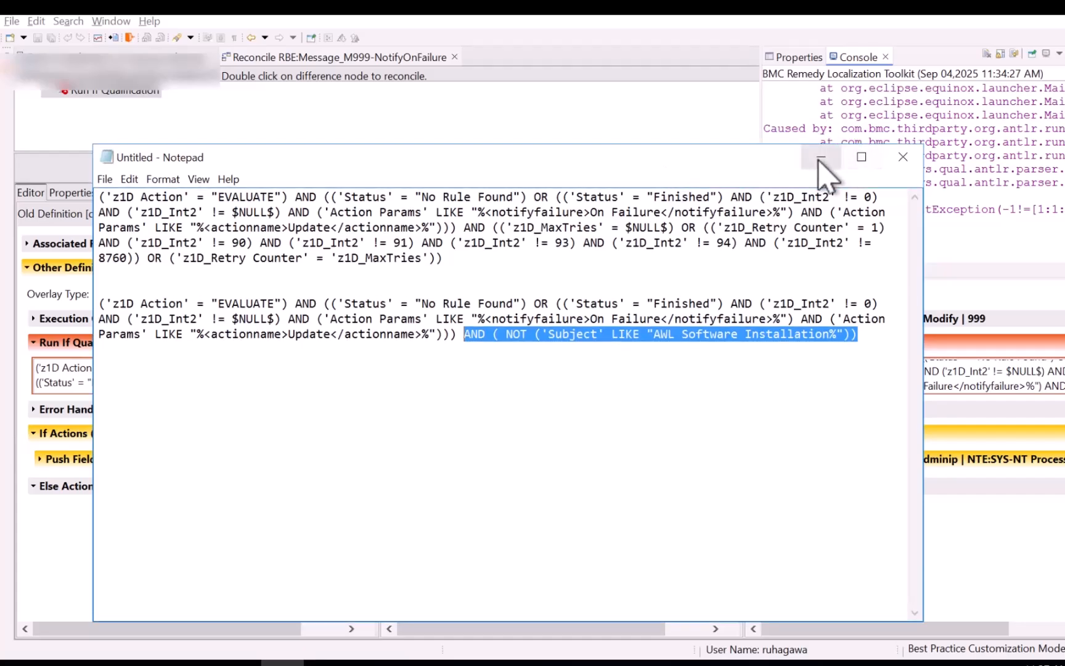
Minimize Notepad and mark the RBE:Message_M999-NotifyOnFailure filter as reconciled in the Filter list
{"action": "left_click", "coordinate": [821, 157]}
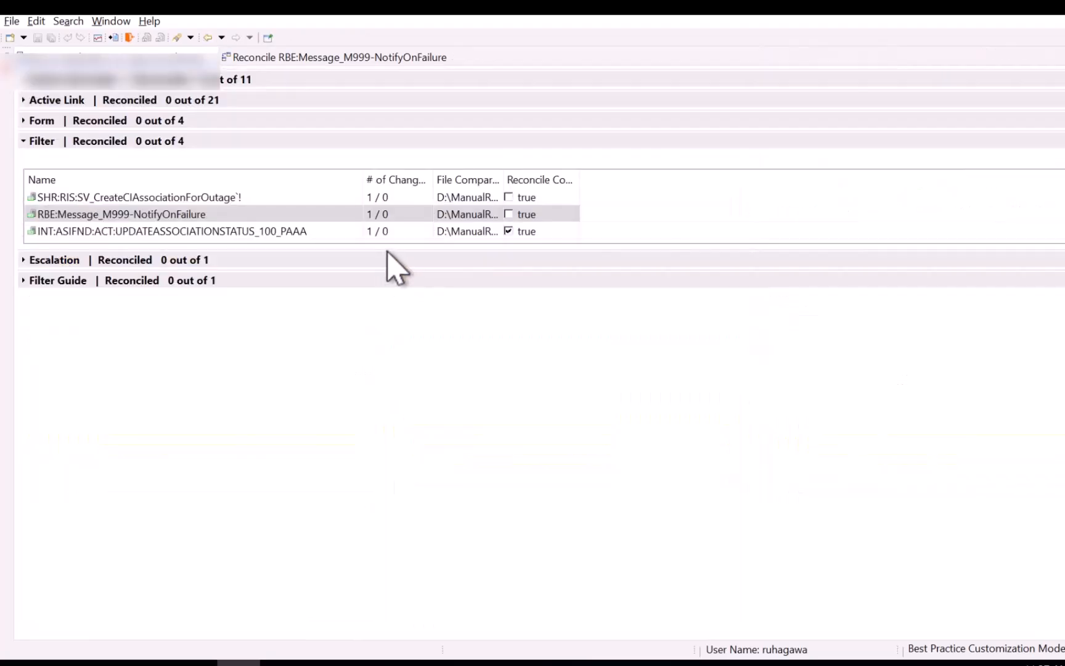
{"action": "left_click", "coordinate": [509, 214]}
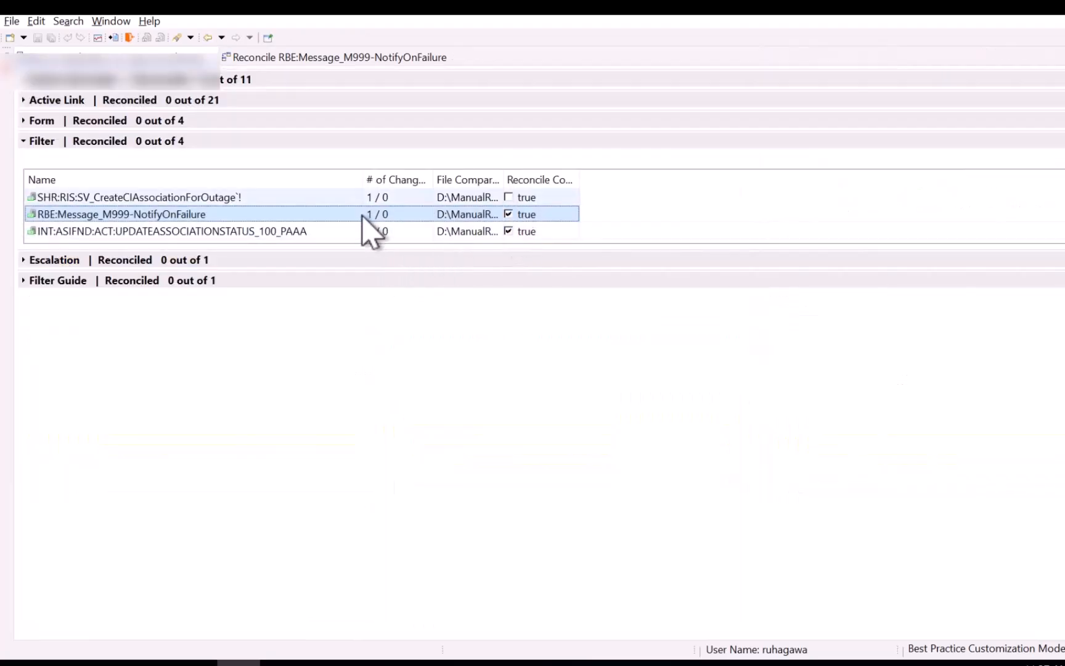